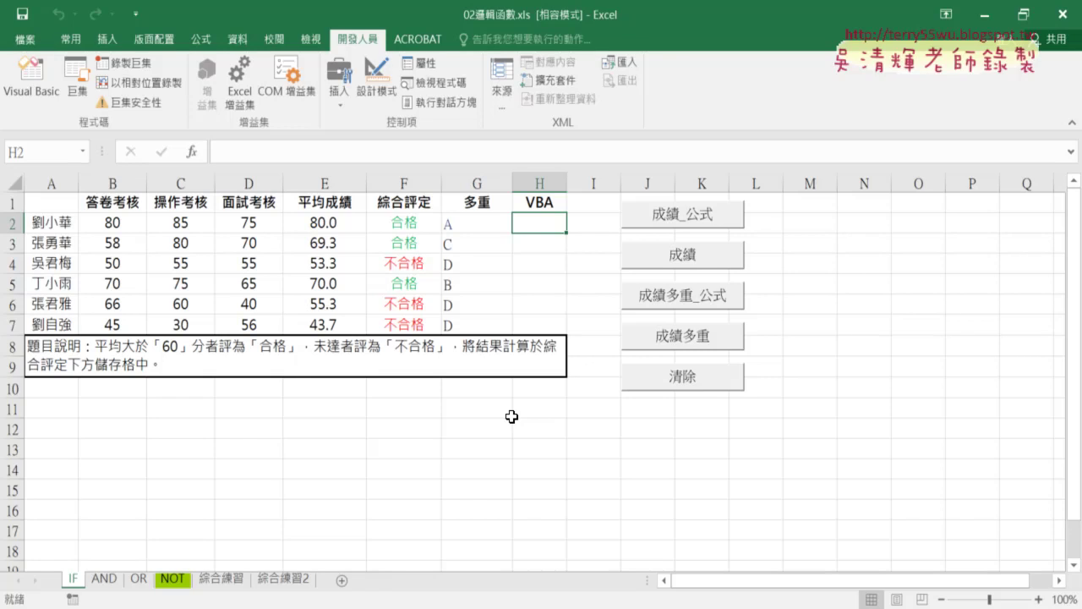
- Select the F and G result columns, pen-circle the result and empty VBA columns, then erase the marks
{"action": "left_click_drag", "start_coordinate": [413, 227], "coordinate": [407, 327]}
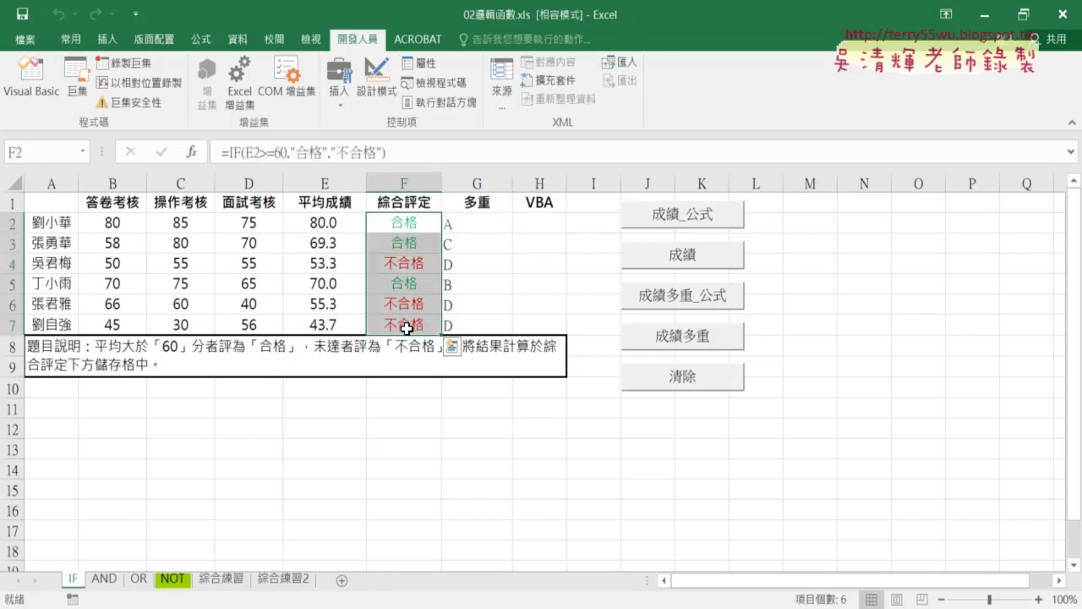
{"action": "left_click_drag", "start_coordinate": [474, 225], "coordinate": [478, 324]}
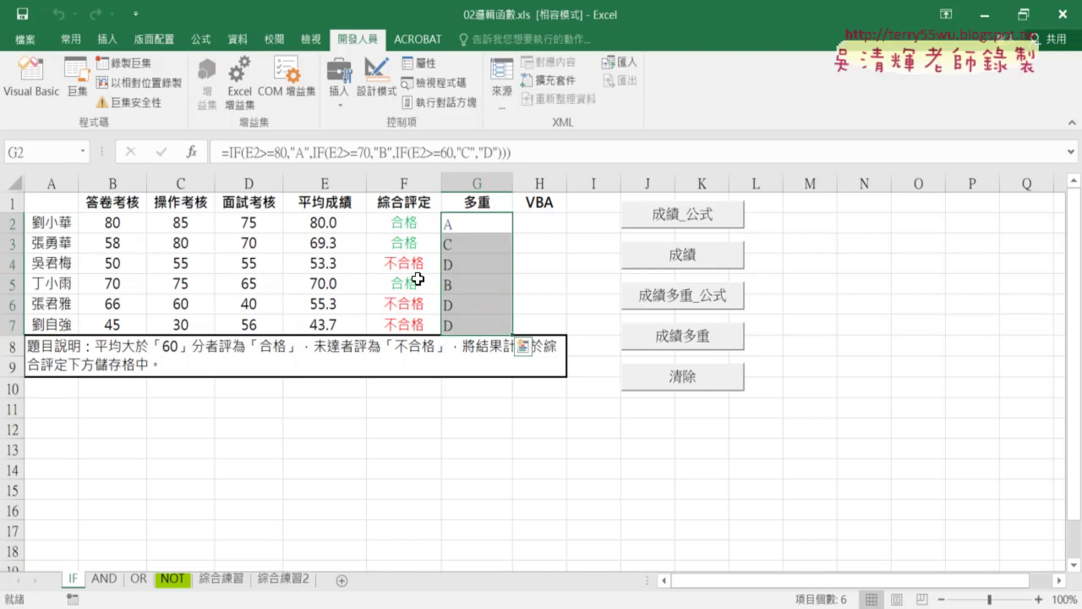
{"action": "left_click", "coordinate": [682, 419]}
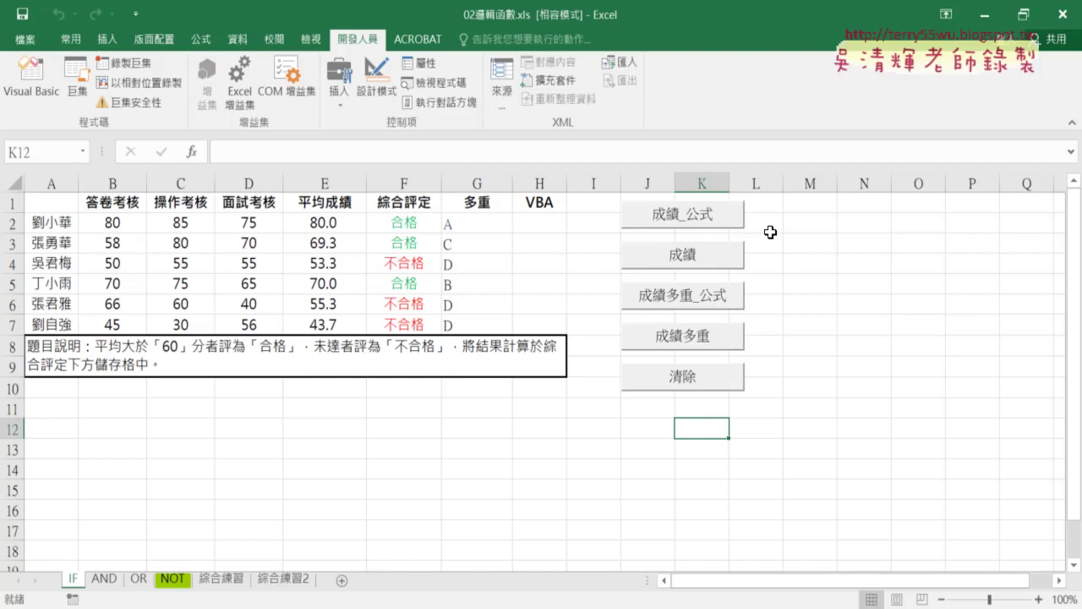
{"action": "left_click_drag", "start_coordinate": [353, 289], "coordinate": [387, 342]}
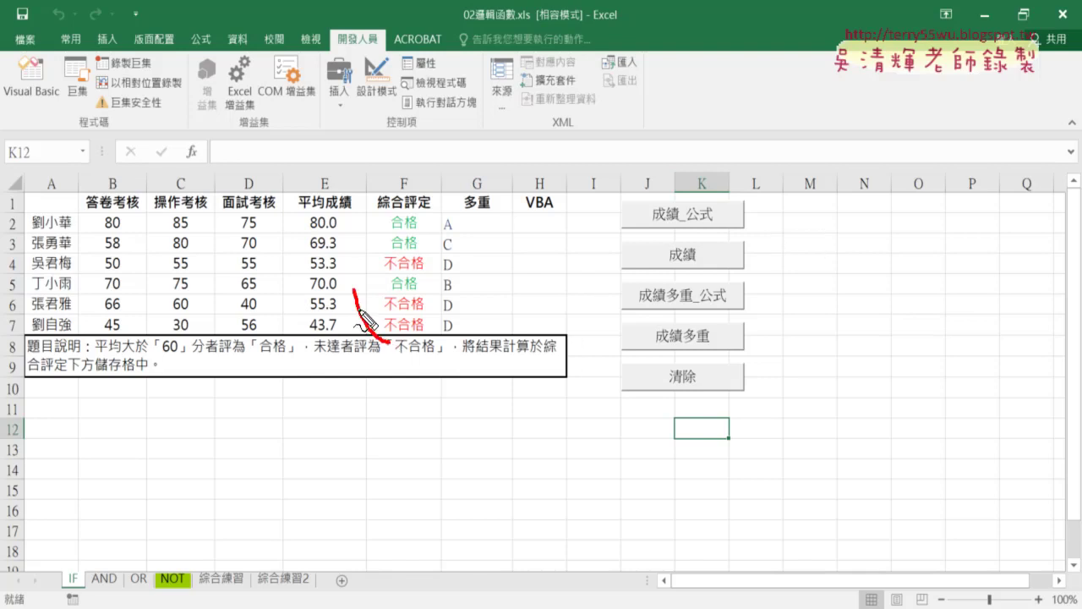
{"action": "left_click_drag", "start_coordinate": [353, 289], "coordinate": [388, 364]}
{"action": "left_click_drag", "start_coordinate": [463, 346], "coordinate": [465, 334]}
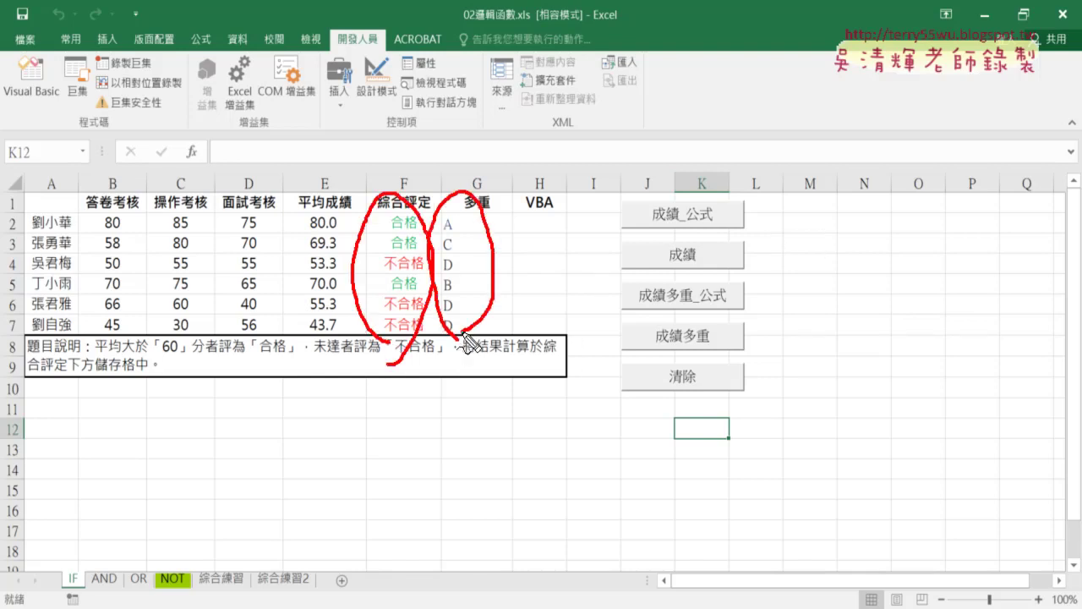
{"action": "left_click_drag", "start_coordinate": [546, 342], "coordinate": [555, 338]}
{"action": "mouse_move", "coordinate": [634, 410]}
{"action": "left_mouse_down"}
{"action": "mouse_move", "coordinate": [607, 247]}
{"action": "mouse_move", "coordinate": [663, 429]}
{"action": "left_mouse_up"}
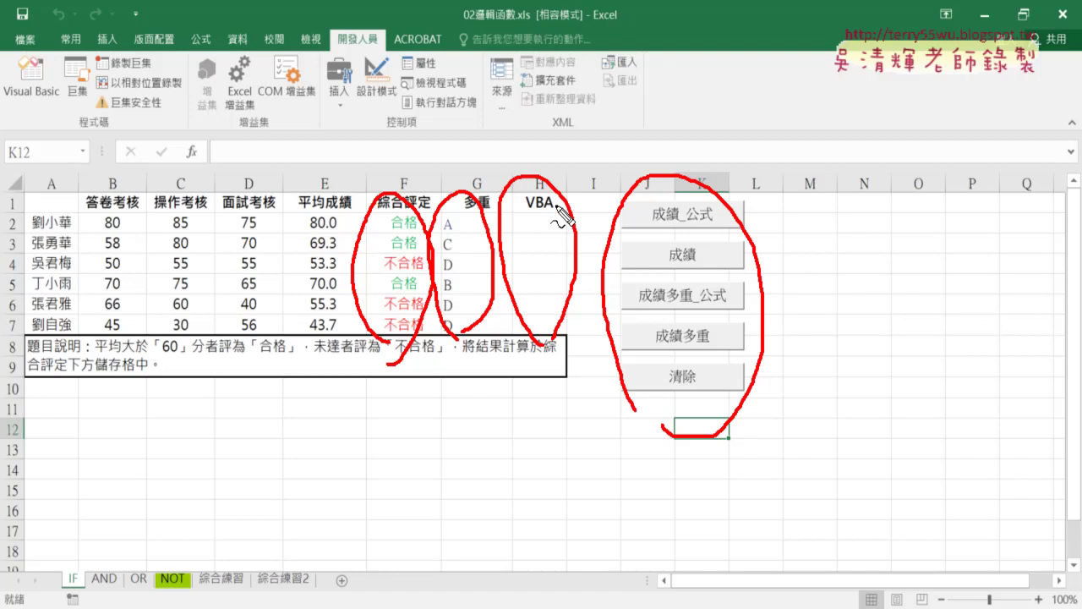
{"action": "key", "text": "Escape"}
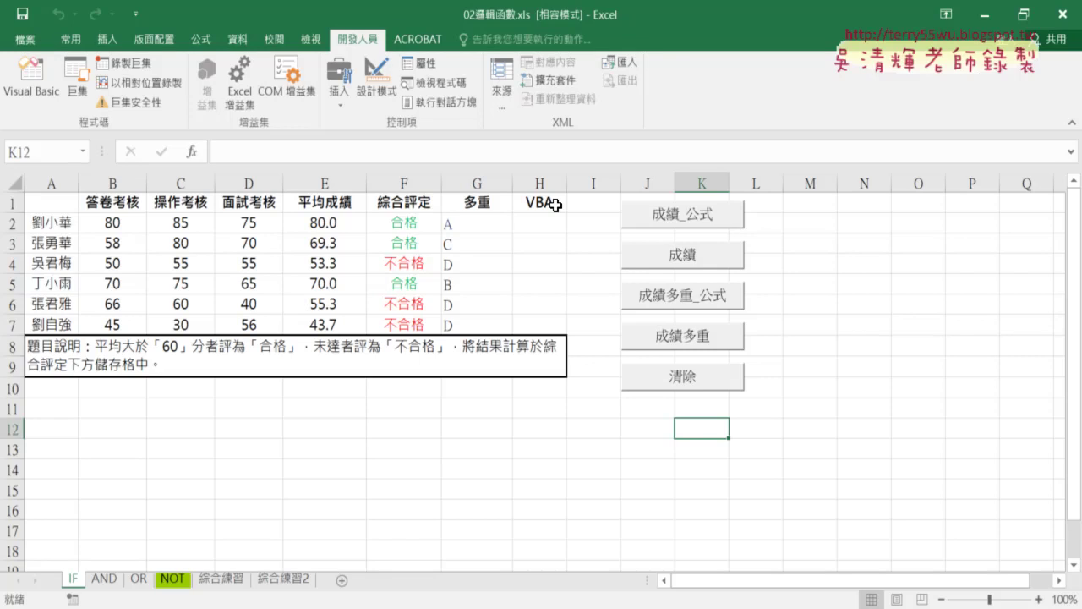
- Run 成績_公式 from H2, annotate its IF formula, then run 成績 to write plain values
{"action": "left_click", "coordinate": [553, 223]}
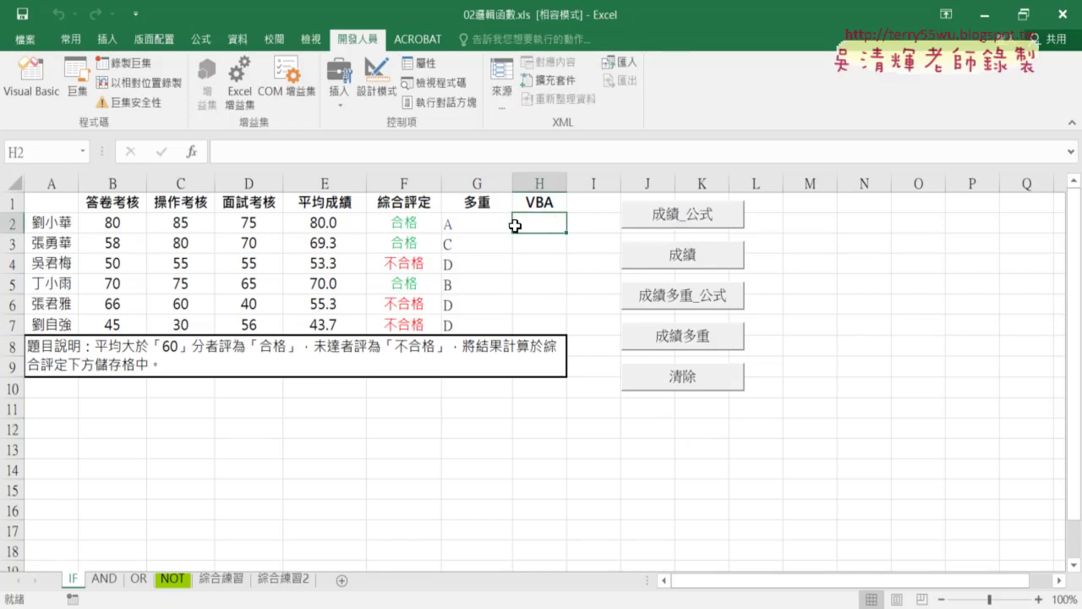
{"action": "left_click", "coordinate": [669, 221]}
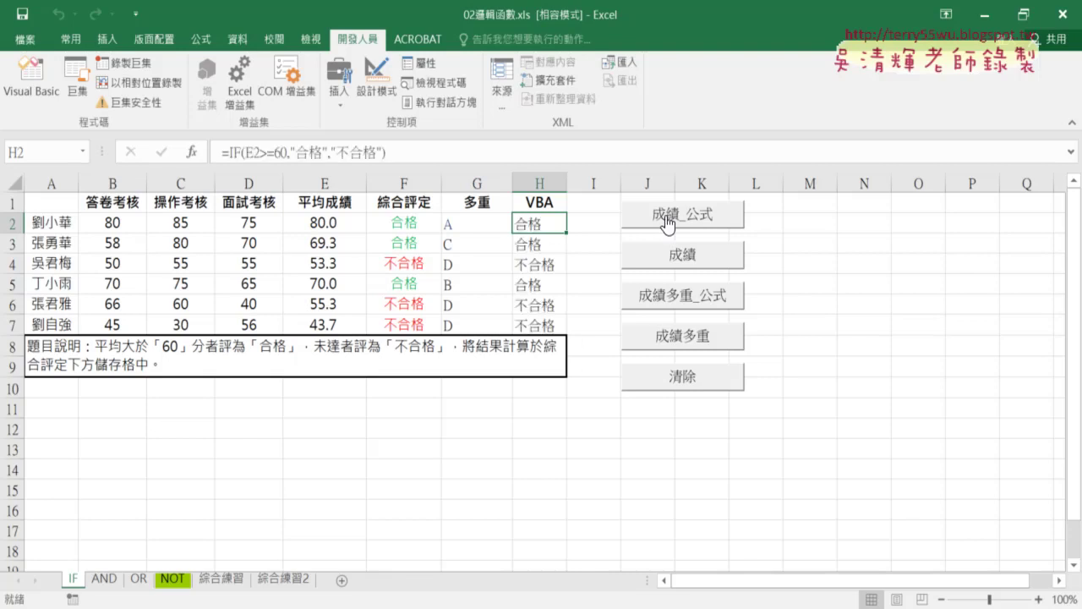
{"action": "mouse_move", "coordinate": [674, 227]}
{"action": "left_mouse_down"}
{"action": "mouse_move", "coordinate": [564, 226]}
{"action": "mouse_move", "coordinate": [584, 221]}
{"action": "left_mouse_up"}
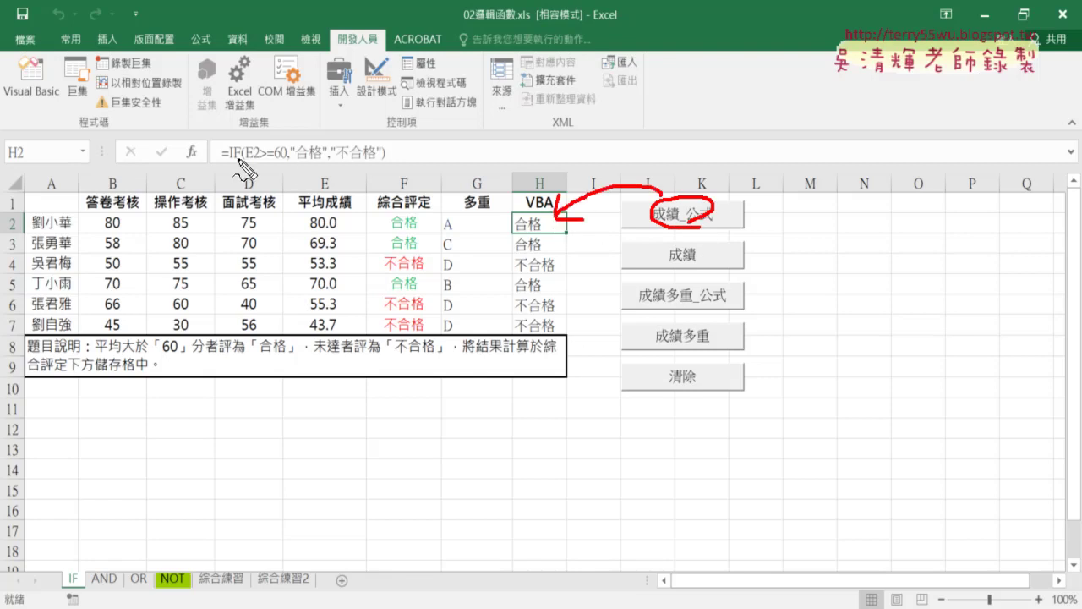
{"action": "left_click_drag", "start_coordinate": [227, 161], "coordinate": [372, 165]}
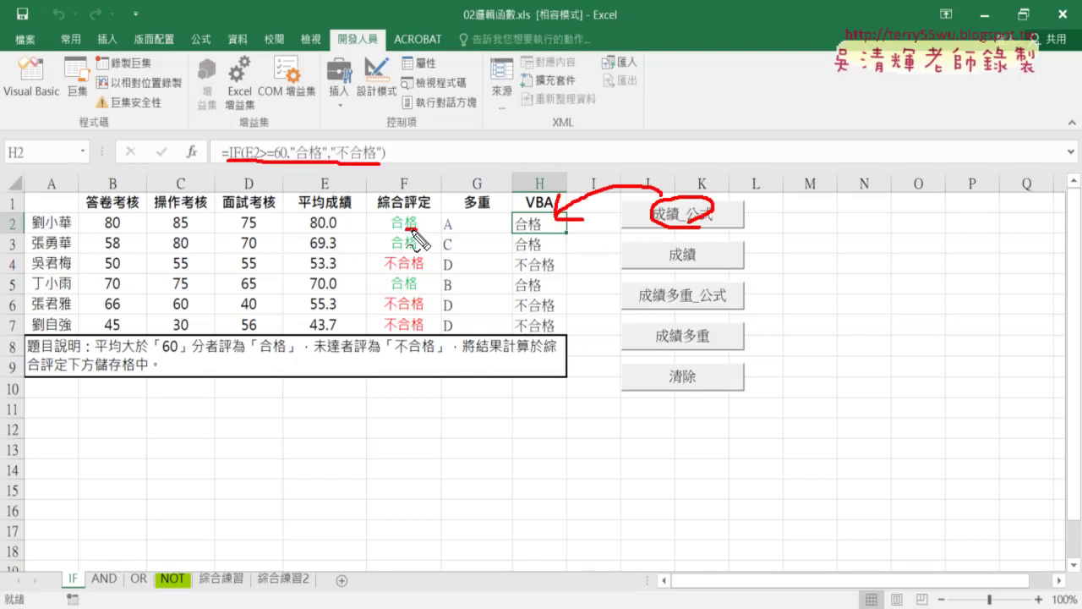
{"action": "left_click_drag", "start_coordinate": [422, 213], "coordinate": [397, 222]}
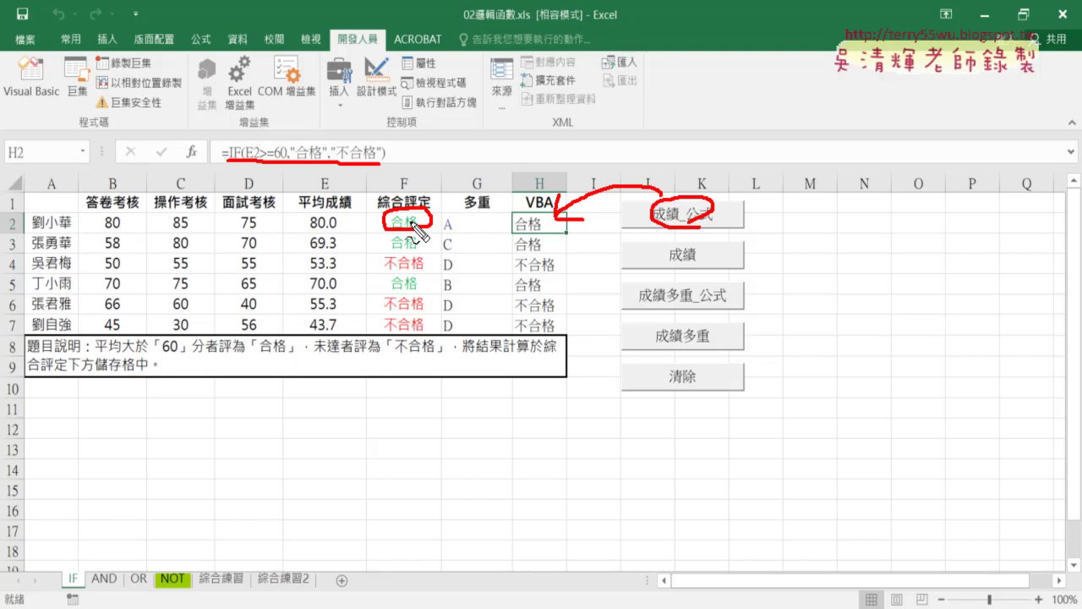
{"action": "left_click_drag", "start_coordinate": [551, 235], "coordinate": [517, 237]}
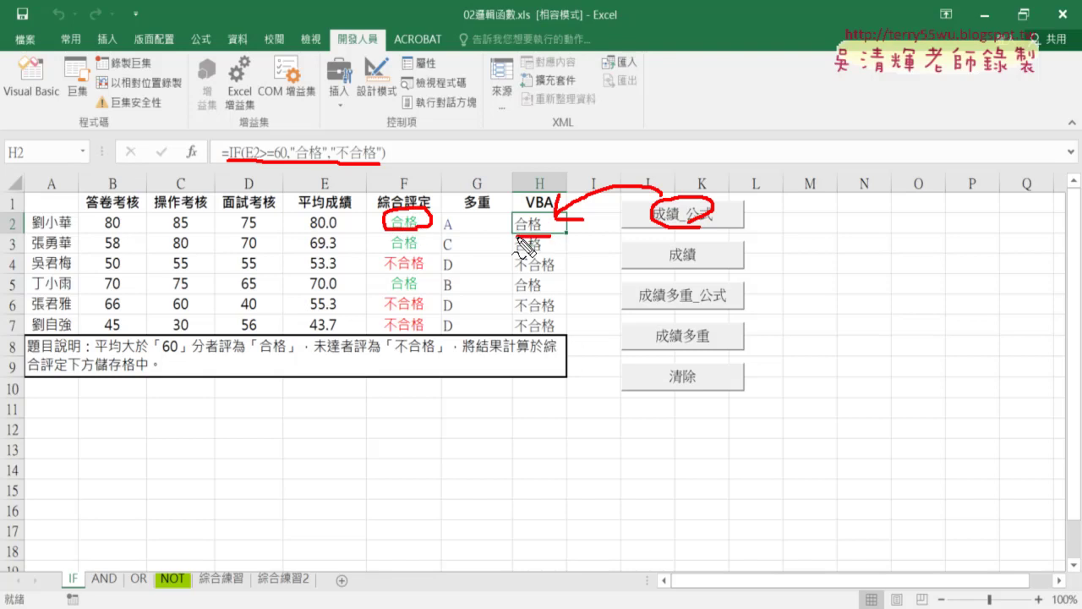
{"action": "left_click", "coordinate": [290, 155]}
{"action": "left_click", "coordinate": [323, 154]}
{"action": "left_click_drag", "start_coordinate": [251, 159], "coordinate": [263, 159]}
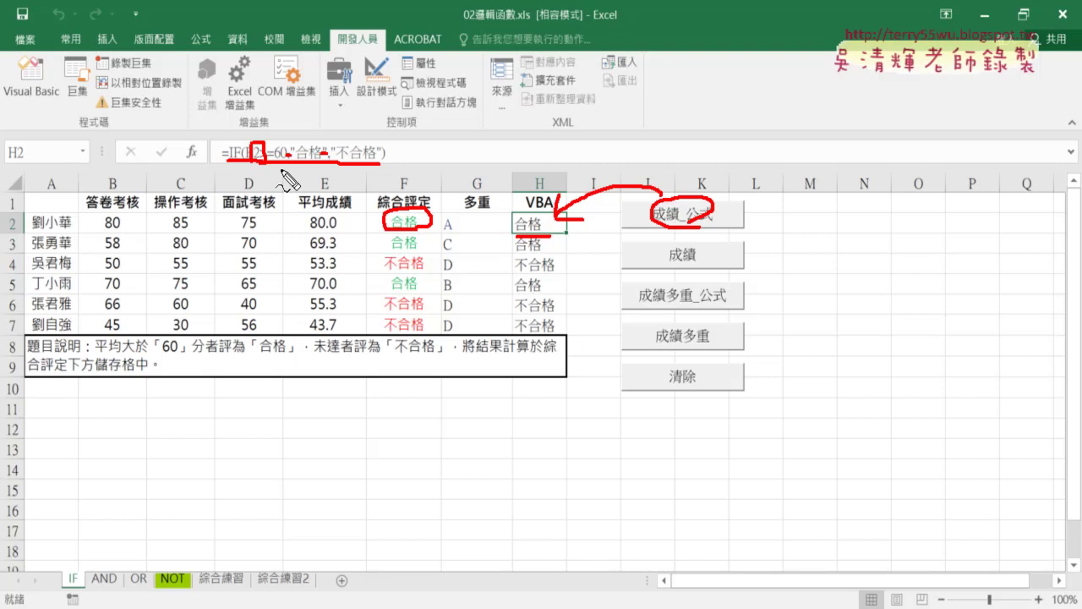
{"action": "key", "text": "Escape"}
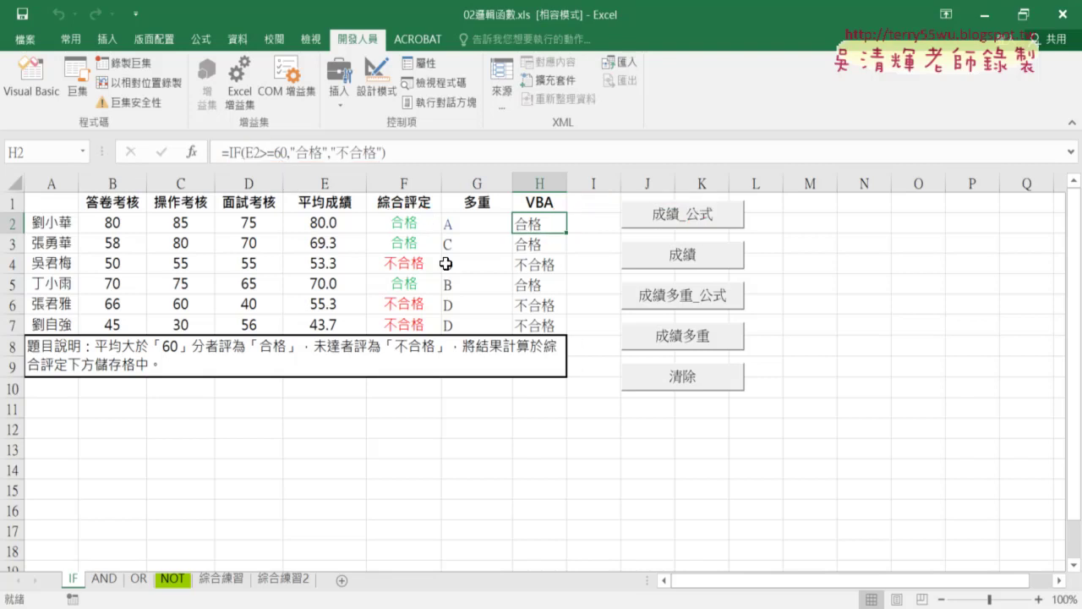
{"action": "left_click", "coordinate": [662, 269]}
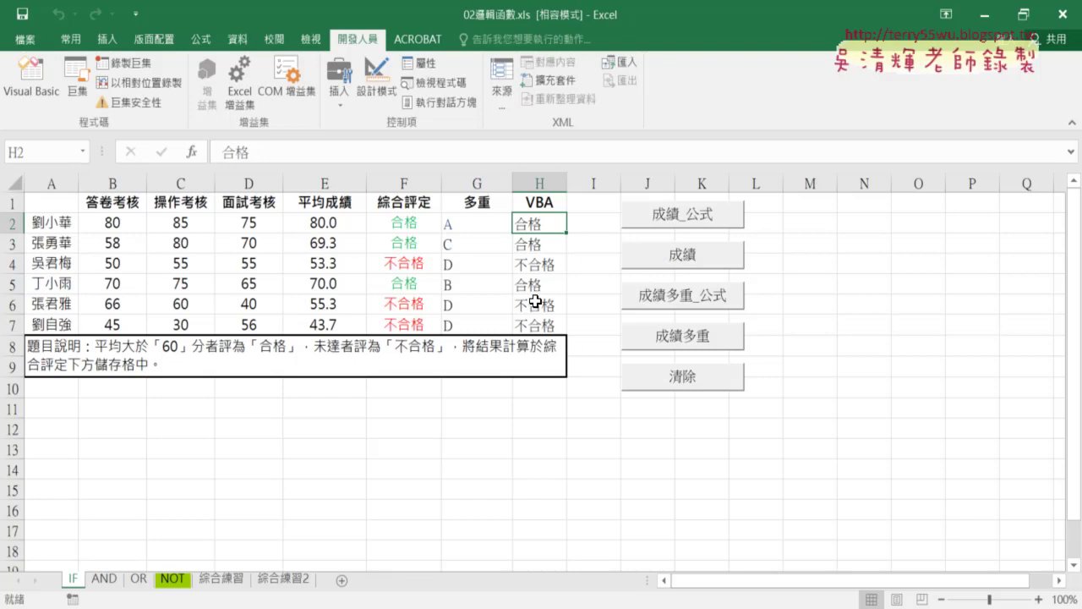
- Run 成績多重_公式 and inspect the nested IF formulas it produces in G2 and H2
{"action": "left_click", "coordinate": [668, 303]}
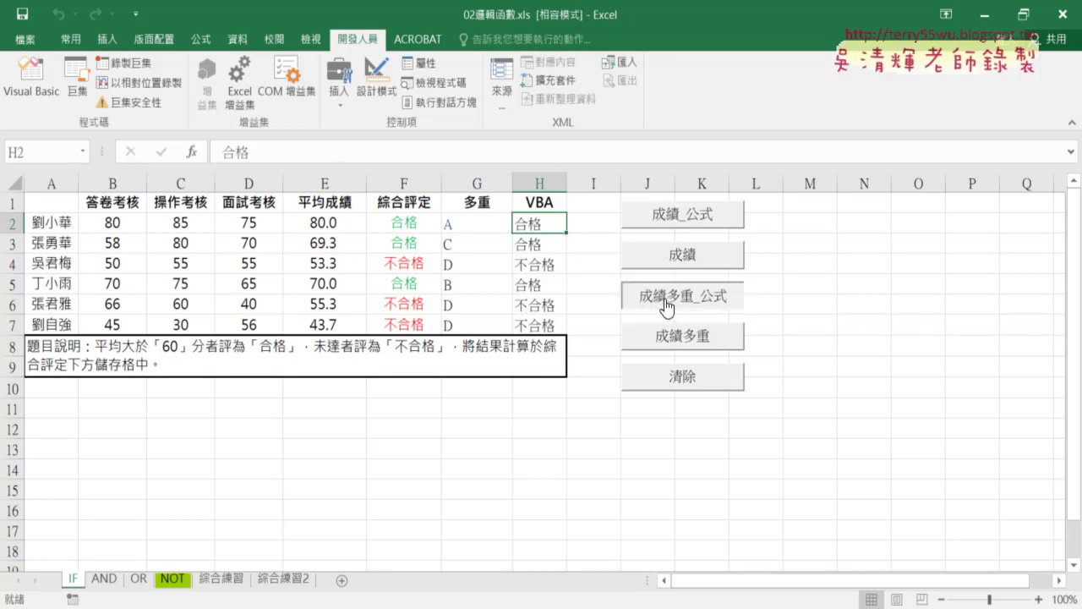
{"action": "left_click", "coordinate": [457, 226]}
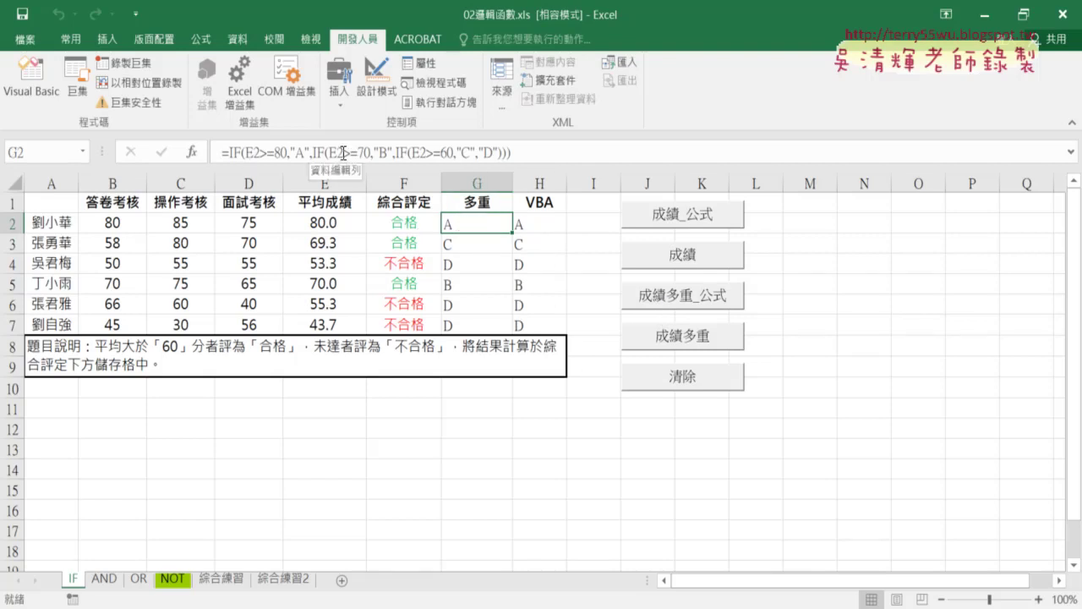
{"action": "left_click", "coordinate": [542, 230]}
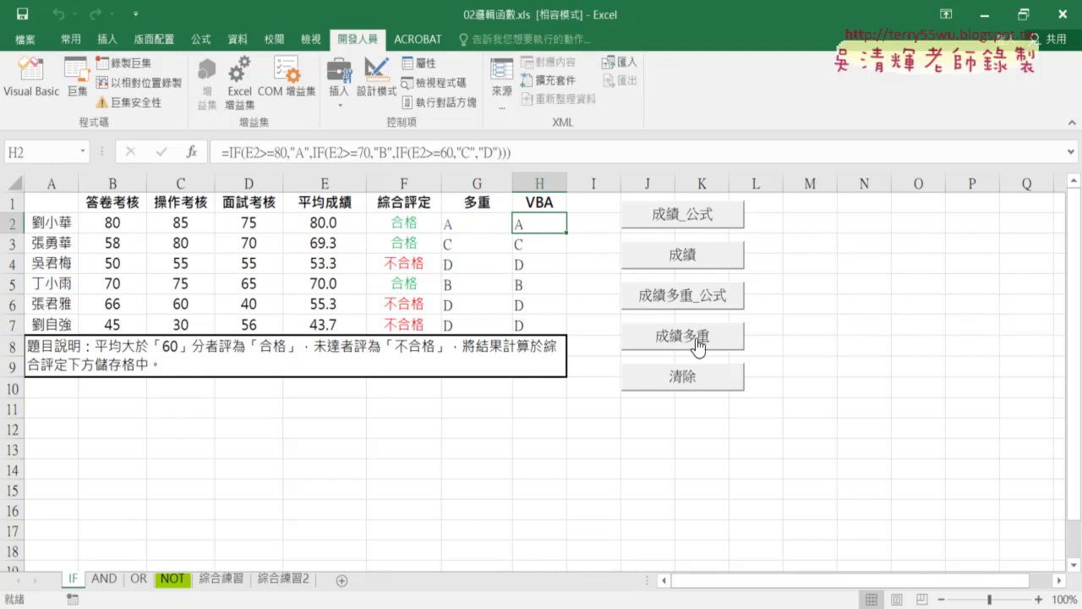
- Run 成績多重 for letter values, clear column H with 清除, then rerun 成績_公式
{"action": "left_click", "coordinate": [697, 344]}
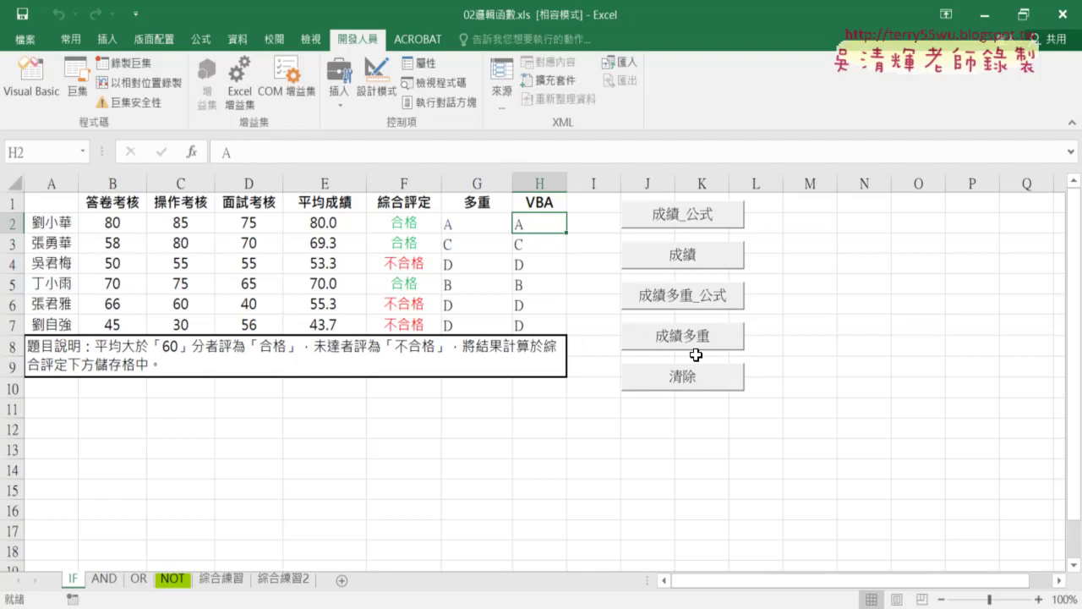
{"action": "left_click", "coordinate": [697, 382]}
{"action": "left_click", "coordinate": [689, 220]}
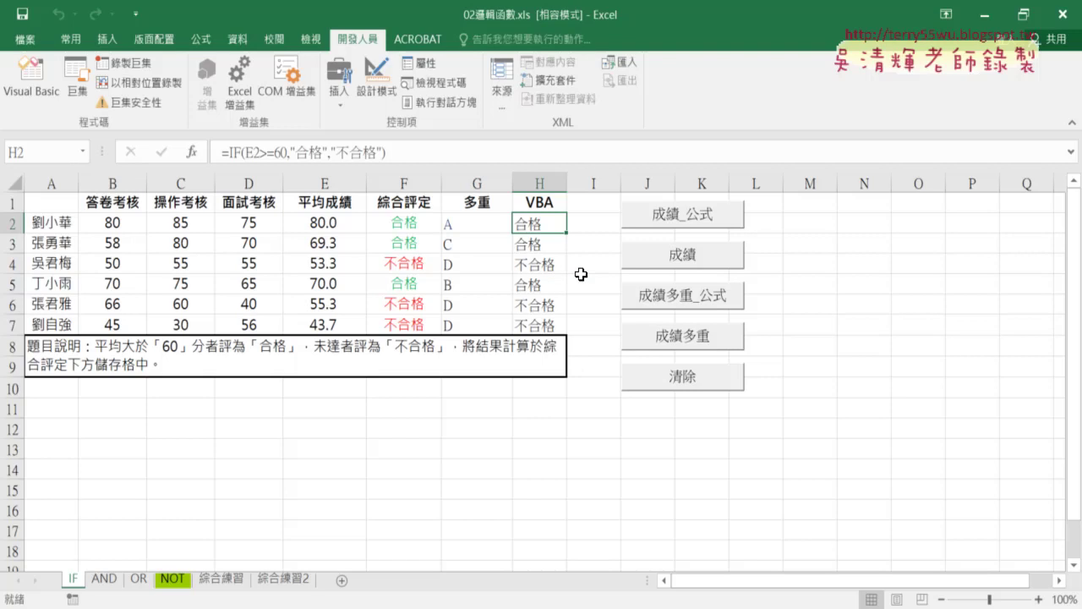
- Open the VBA editor, resize its window and project pane, and select Module1
{"action": "left_click", "coordinate": [41, 97]}
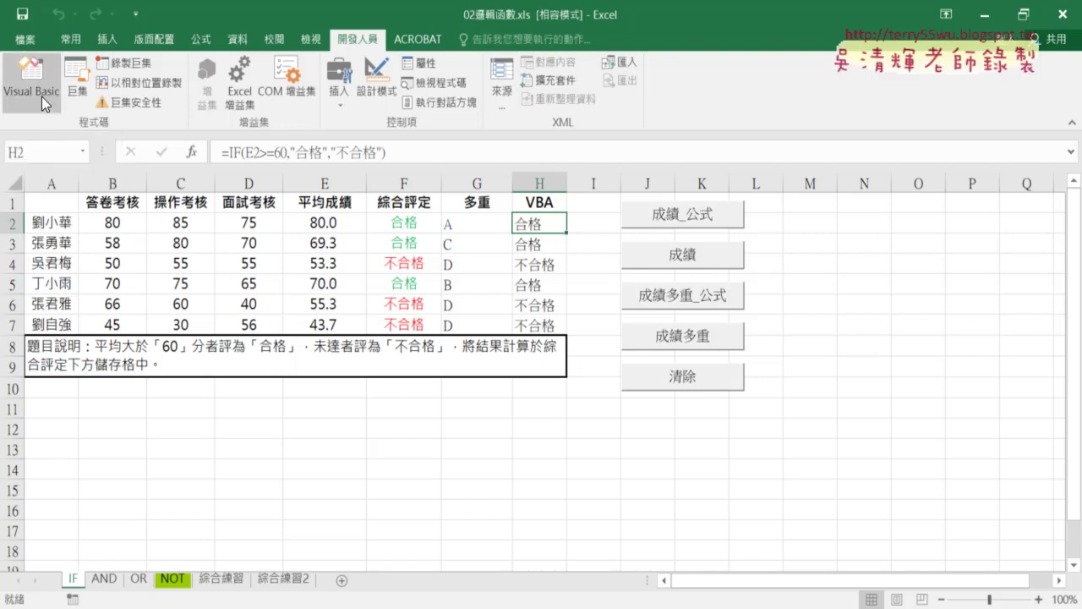
{"action": "left_click_drag", "start_coordinate": [376, 36], "coordinate": [372, 66]}
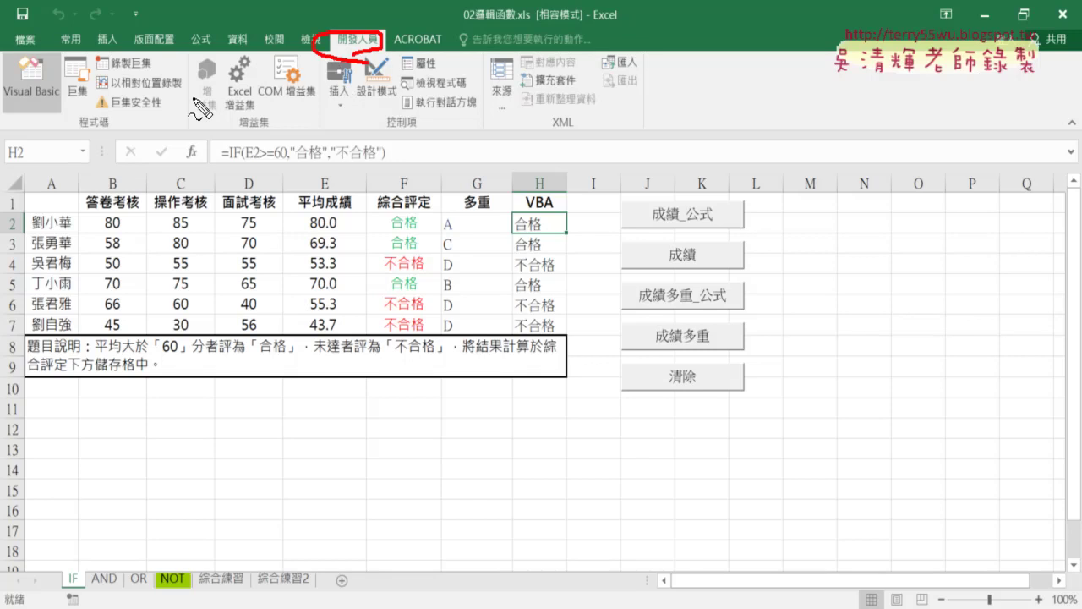
{"action": "mouse_move", "coordinate": [36, 59]}
{"action": "left_mouse_down"}
{"action": "mouse_move", "coordinate": [50, 59]}
{"action": "mouse_move", "coordinate": [64, 81]}
{"action": "left_mouse_up"}
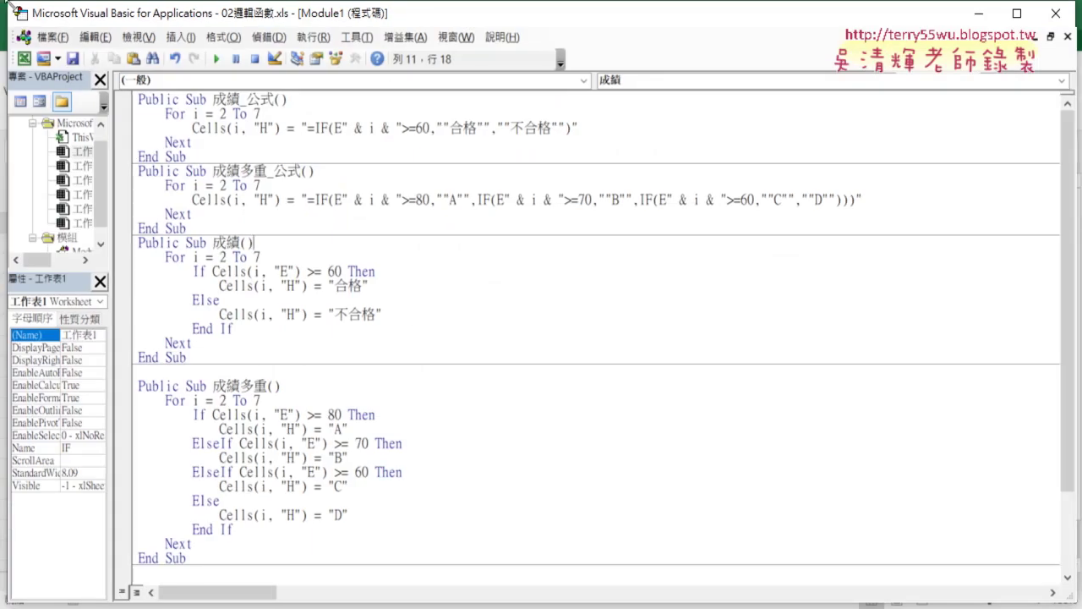
{"action": "mouse_move", "coordinate": [16, 10]}
{"action": "left_mouse_down"}
{"action": "mouse_move", "coordinate": [160, 117]}
{"action": "mouse_move", "coordinate": [152, 52]}
{"action": "left_mouse_up"}
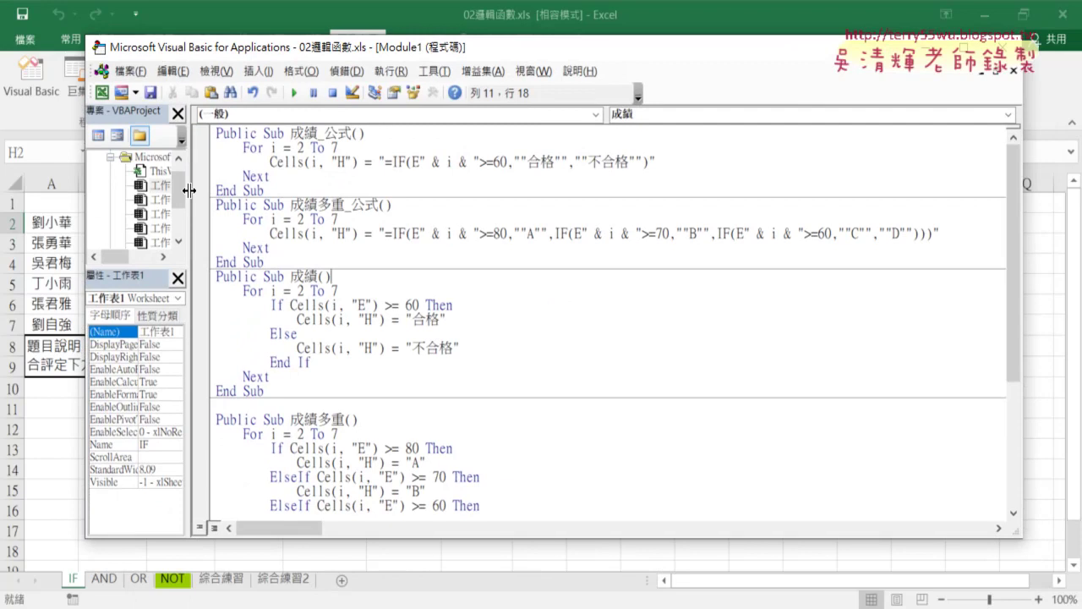
{"action": "left_click_drag", "start_coordinate": [191, 194], "coordinate": [296, 228]}
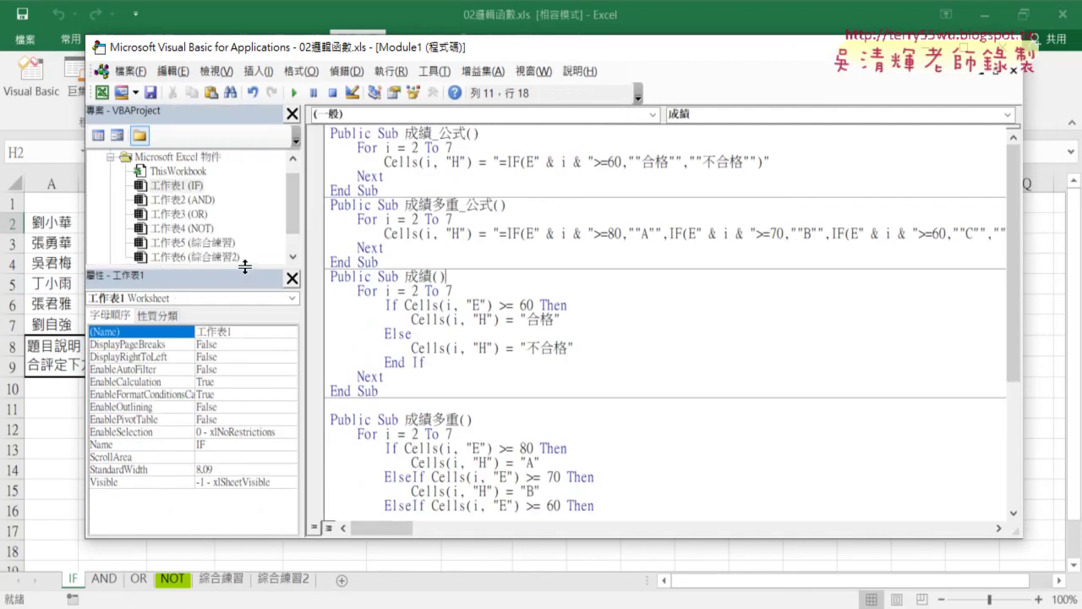
{"action": "left_click_drag", "start_coordinate": [245, 267], "coordinate": [229, 335]}
{"action": "left_click", "coordinate": [168, 300]}
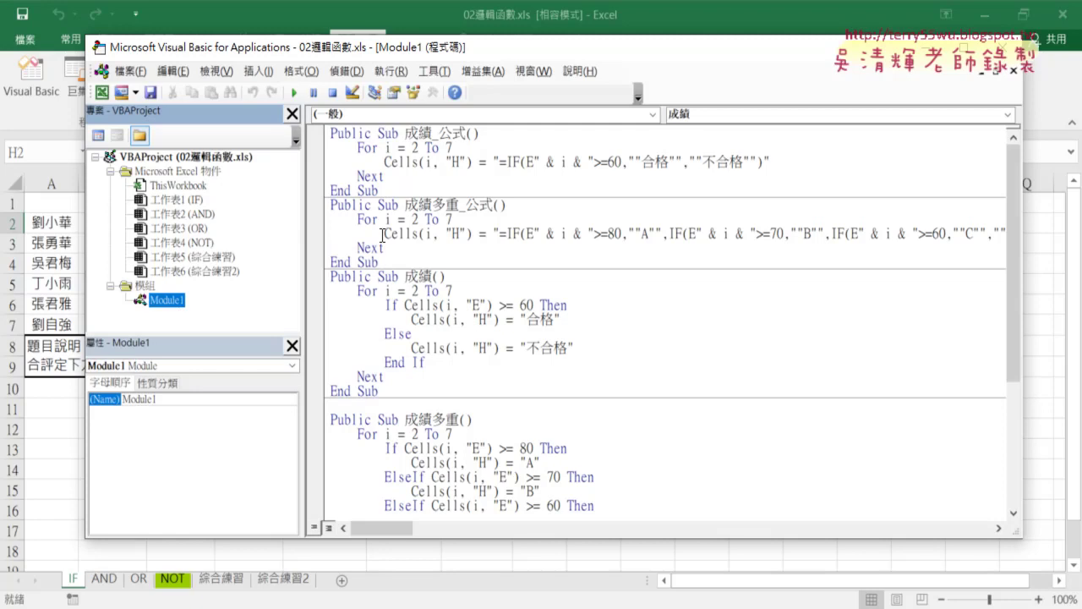
- Copy the macro name 成績_公式 from the first Sub line
{"action": "double_click", "coordinate": [460, 134]}
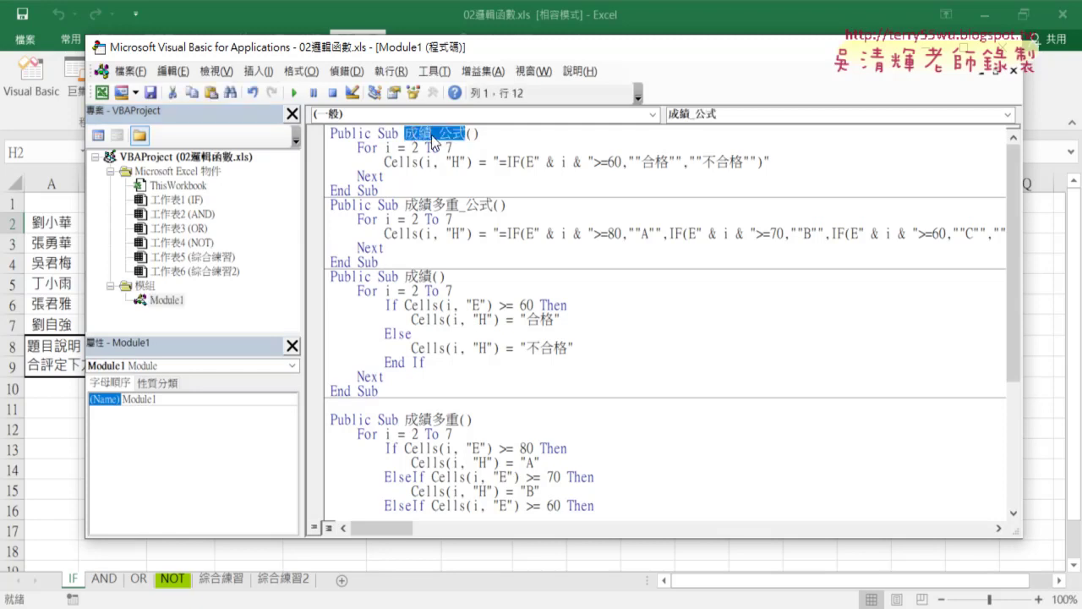
{"action": "right_click", "coordinate": [433, 135]}
{"action": "left_click", "coordinate": [474, 166]}
- Remove Module1 from the project without exporting it
{"action": "left_click", "coordinate": [167, 301]}
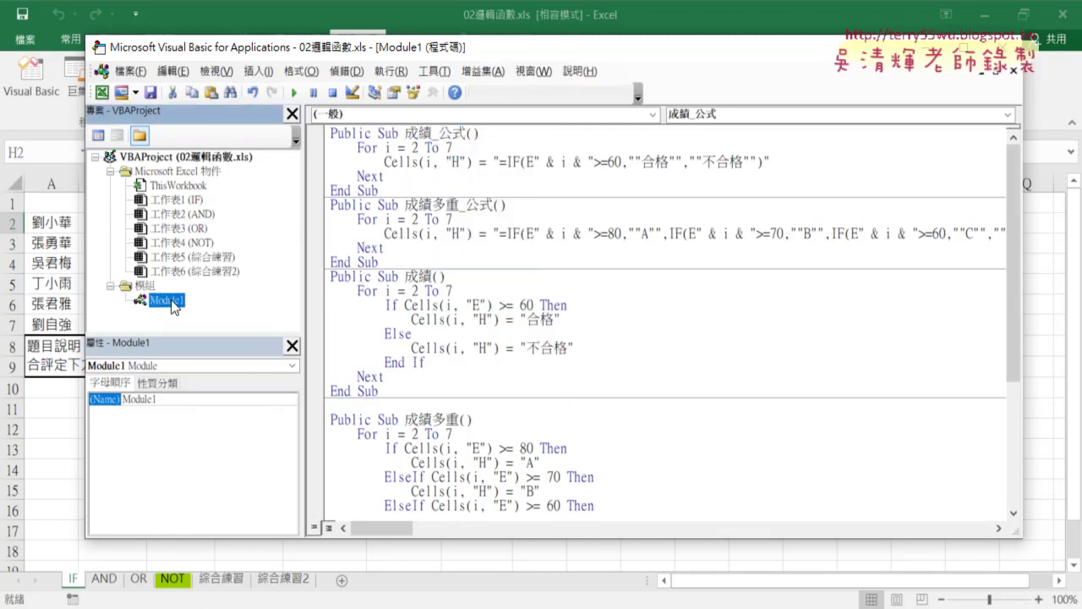
{"action": "right_click", "coordinate": [170, 299]}
{"action": "left_click", "coordinate": [253, 425]}
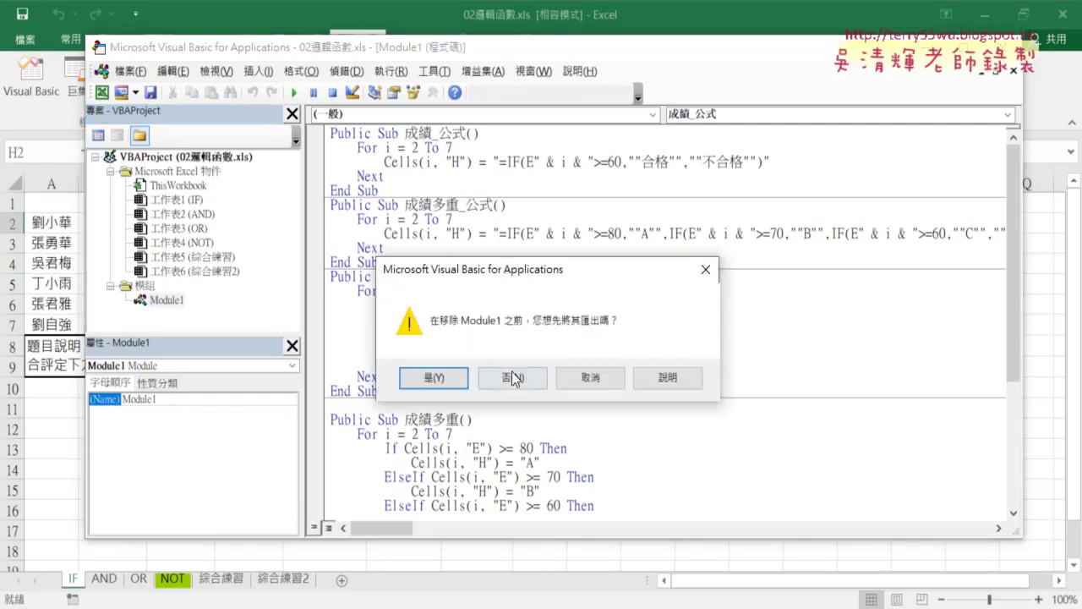
{"action": "left_click", "coordinate": [516, 374]}
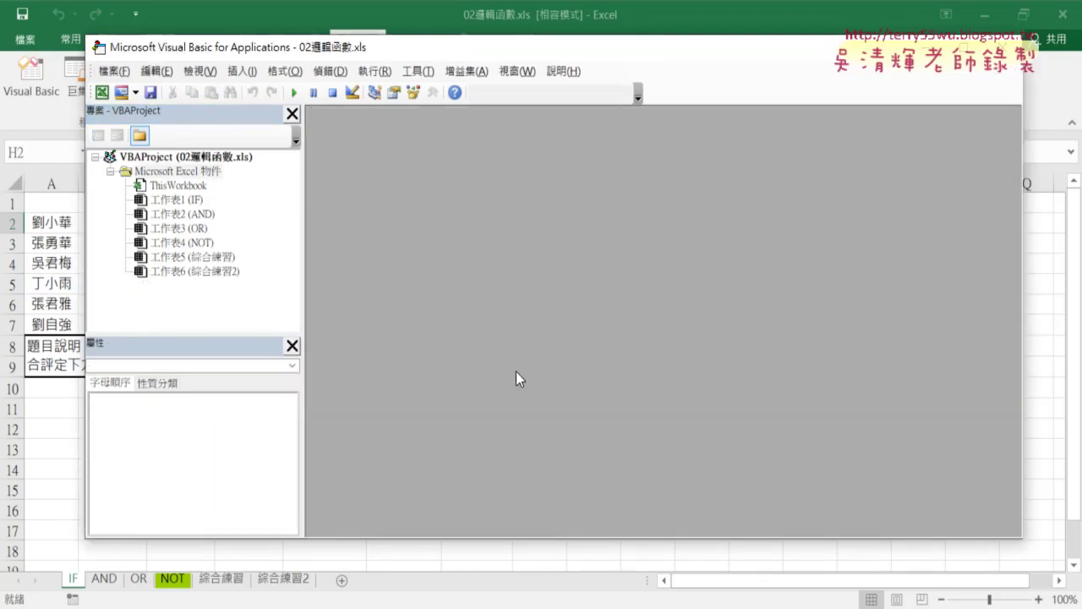
- Insert a new module and add a procedure named 成績_公式 by pasting the name
{"action": "right_click", "coordinate": [203, 245]}
{"action": "mouse_move", "coordinate": [248, 316]}
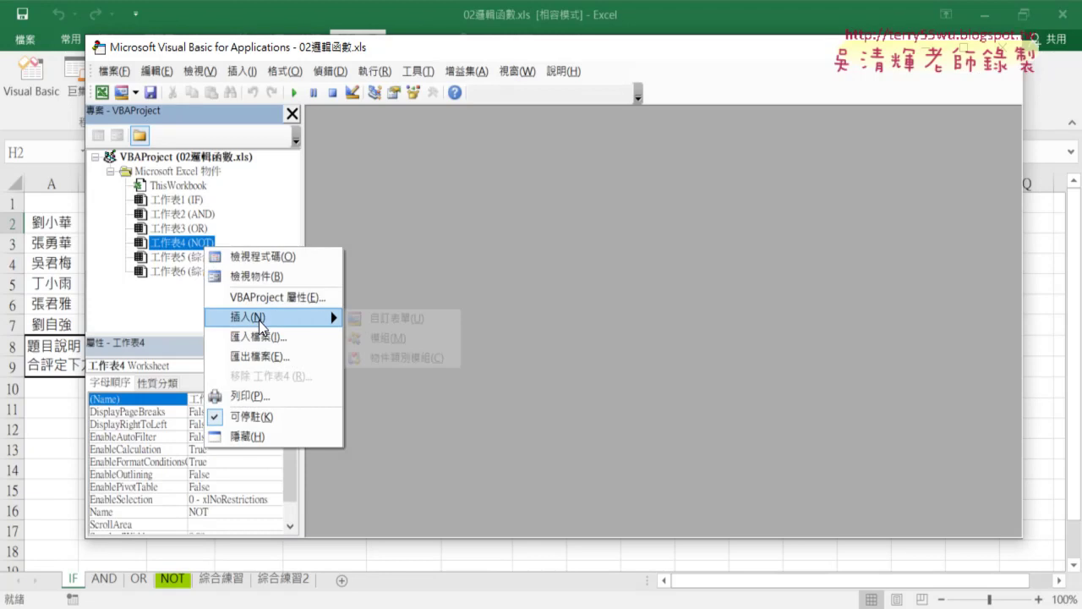
{"action": "left_click", "coordinate": [373, 337]}
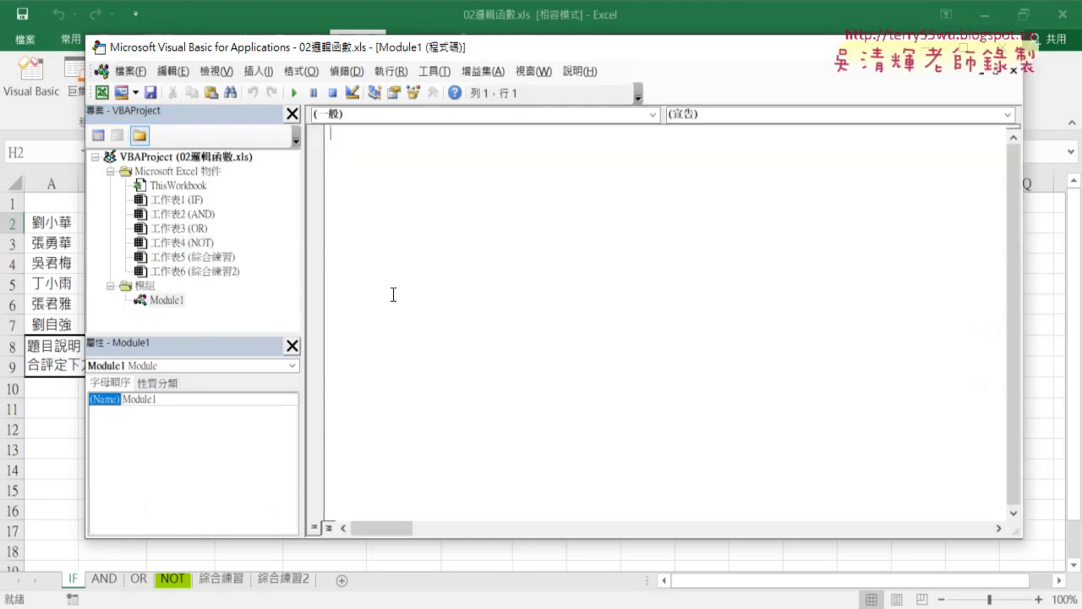
{"action": "left_click", "coordinate": [260, 73]}
{"action": "left_click", "coordinate": [272, 91]}
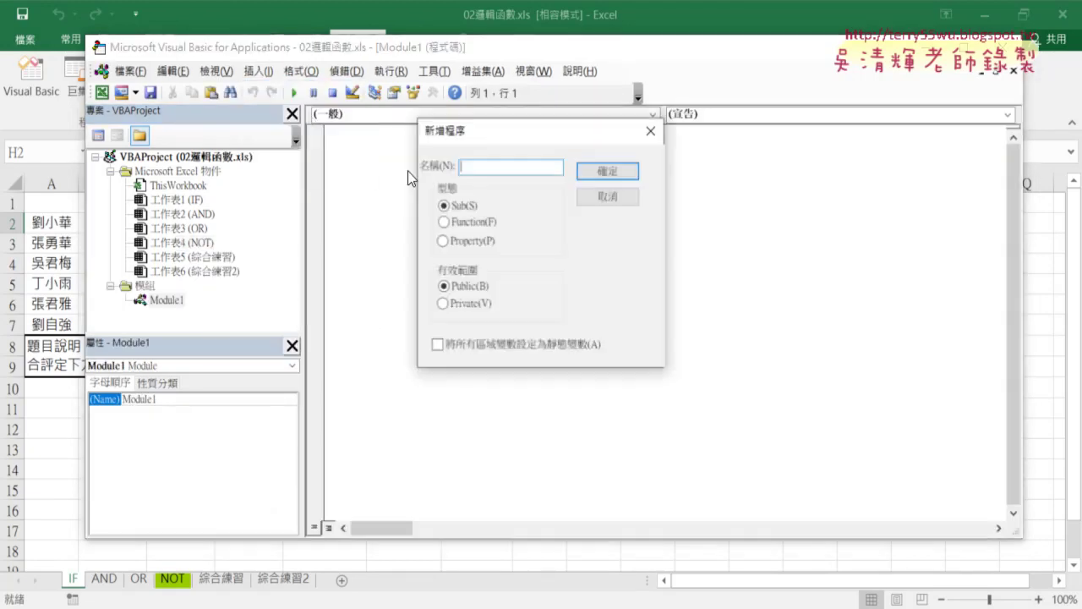
{"action": "right_click", "coordinate": [497, 169]}
{"action": "left_click", "coordinate": [545, 240]}
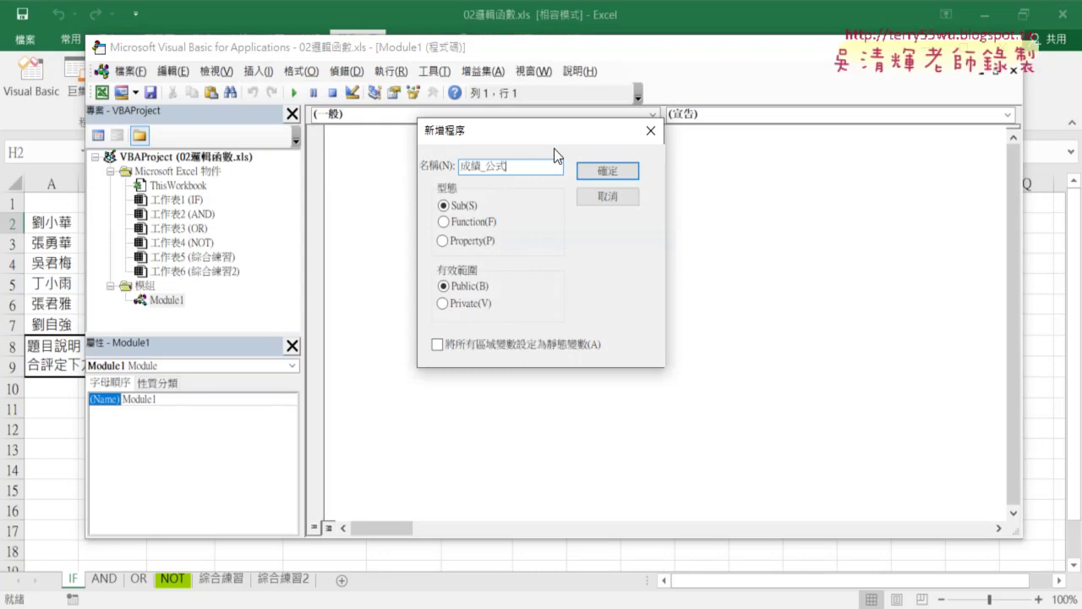
- Create the empty Public Sub 成績_公式, then narrow the code editor and place it beside the data table
{"action": "left_click", "coordinate": [608, 173]}
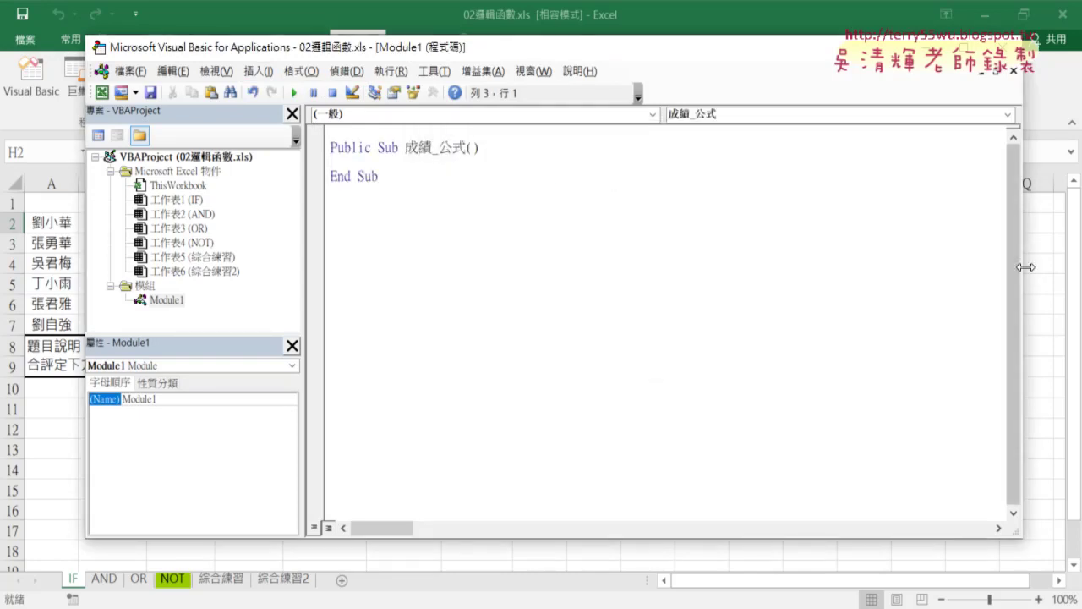
{"action": "left_click_drag", "start_coordinate": [1022, 267], "coordinate": [612, 268]}
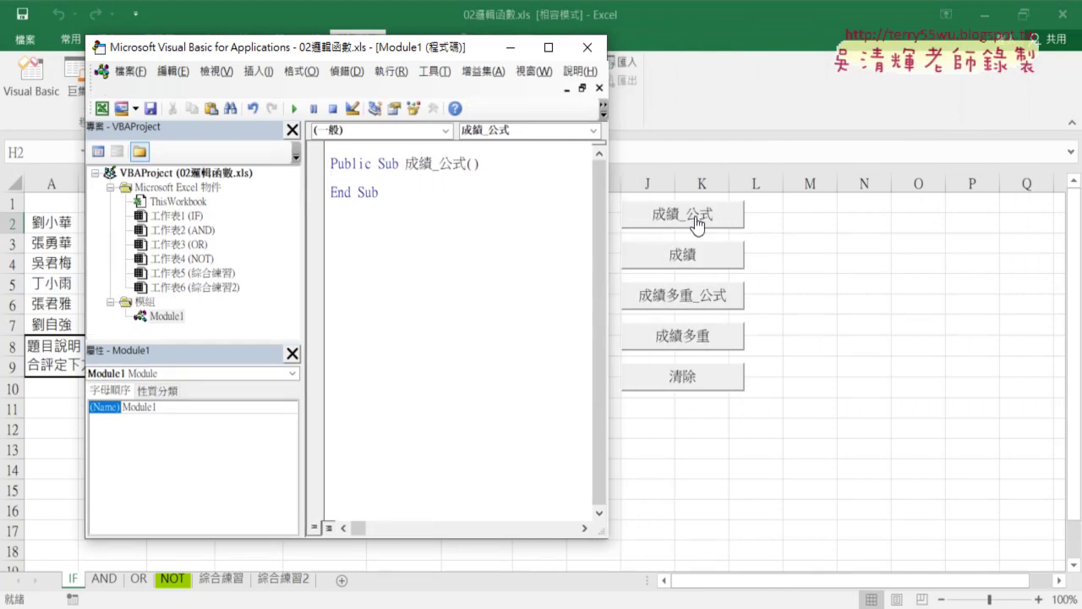
{"action": "left_click_drag", "start_coordinate": [419, 55], "coordinate": [916, 63]}
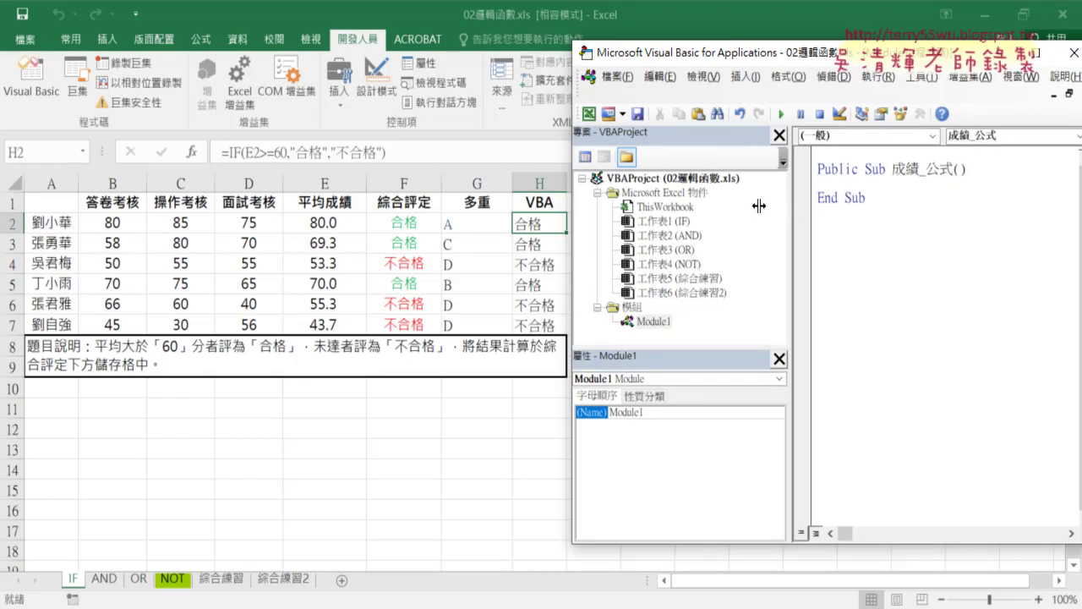
- Write a For i = 2 To 7 … Next loop containing Cells(i, "H") = "" in 成績_公式
{"action": "left_click_drag", "start_coordinate": [789, 206], "coordinate": [708, 211]}
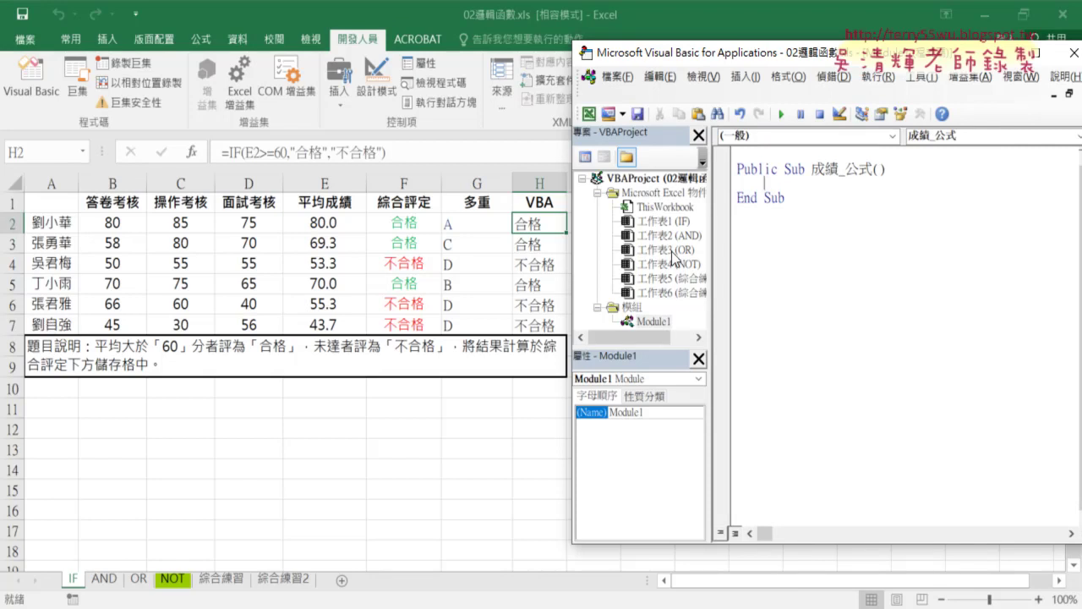
{"action": "type", "text": "f"}
{"action": "type", "text": "r i="}
{"action": "type", "text": "T"}
{"action": "type", "text": "o 7"}
{"action": "key", "text": "Return"}
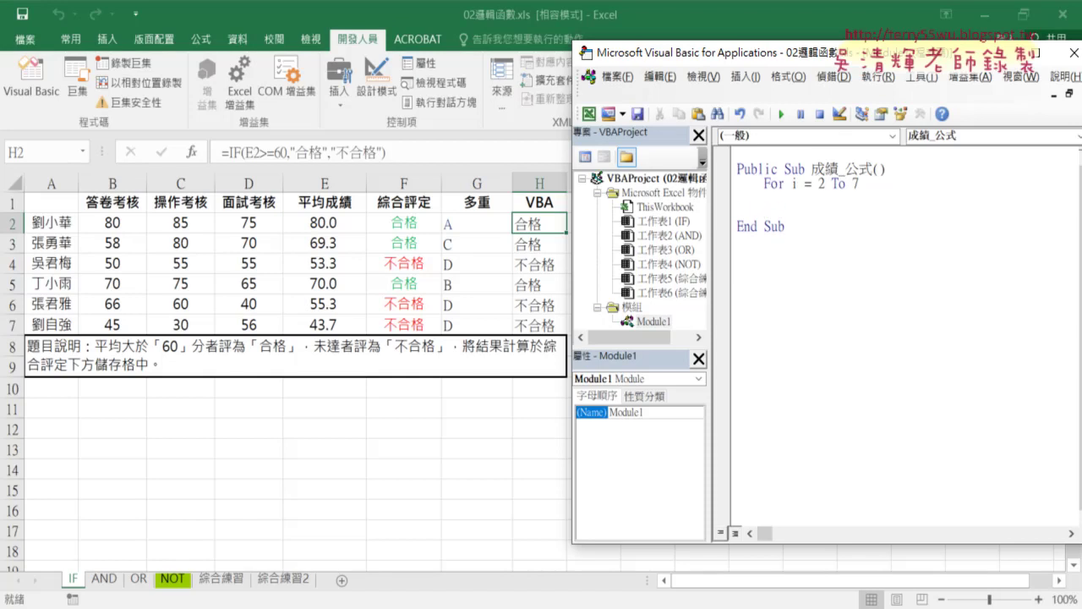
{"action": "type", "text": "next"}
{"action": "key", "text": "Up"}
{"action": "type", "text": "cells"}
{"action": "type", "text": "(i,\""}
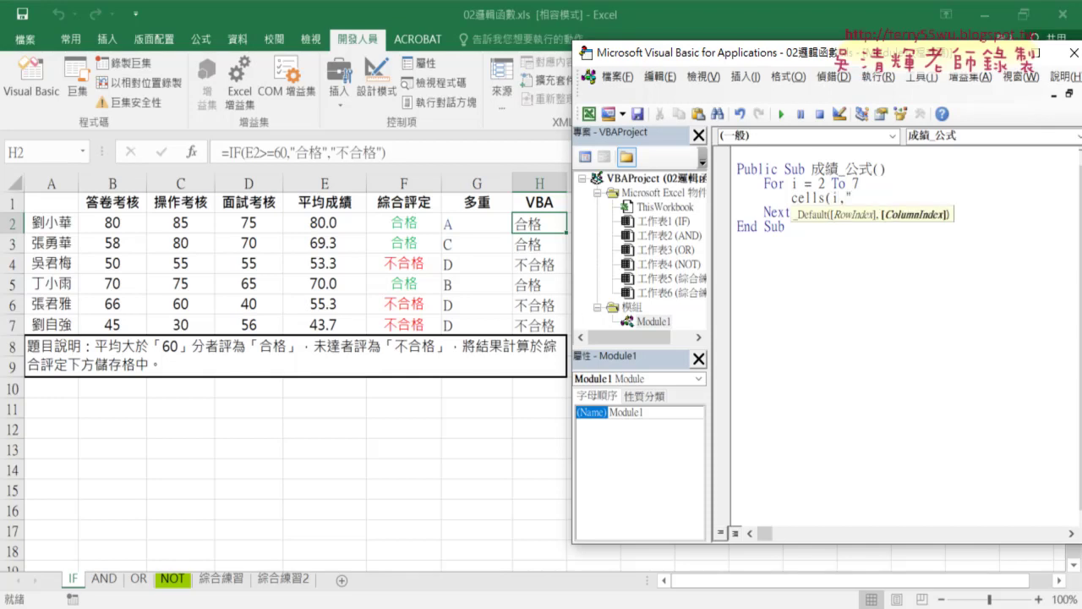
{"action": "type", "text": "H\""}
{"action": "type", "text": ")="}
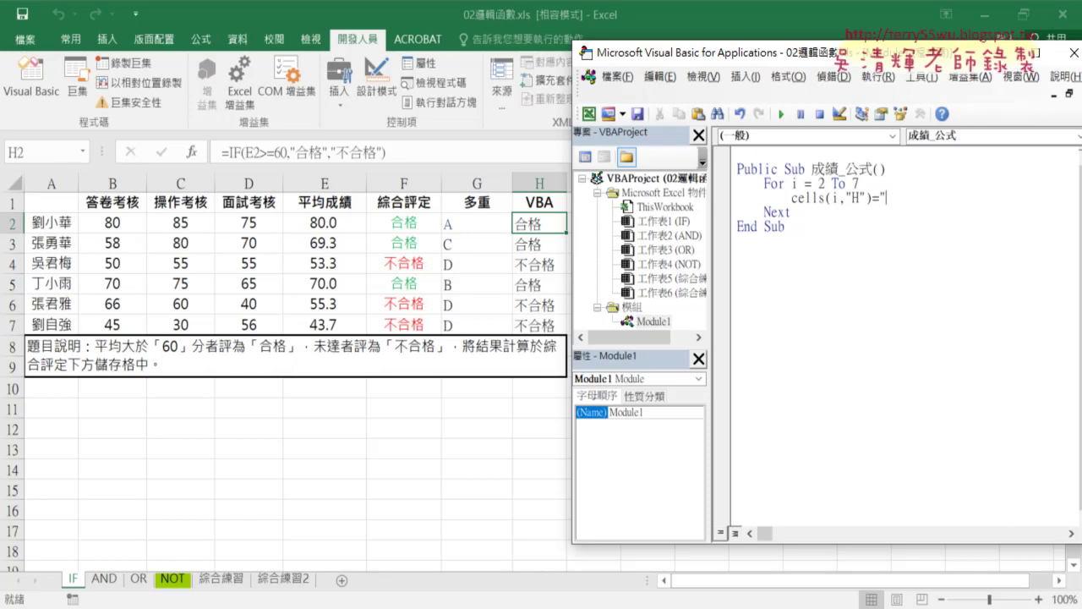
{"action": "type", "text": "\""}
{"action": "left_click", "coordinate": [905, 198]}
- Copy F2's formula =IF(E2>=60,"合格","不合格") from the formula bar, leaving F2 unchanged, and switch to Notepad
{"action": "left_click", "coordinate": [415, 226]}
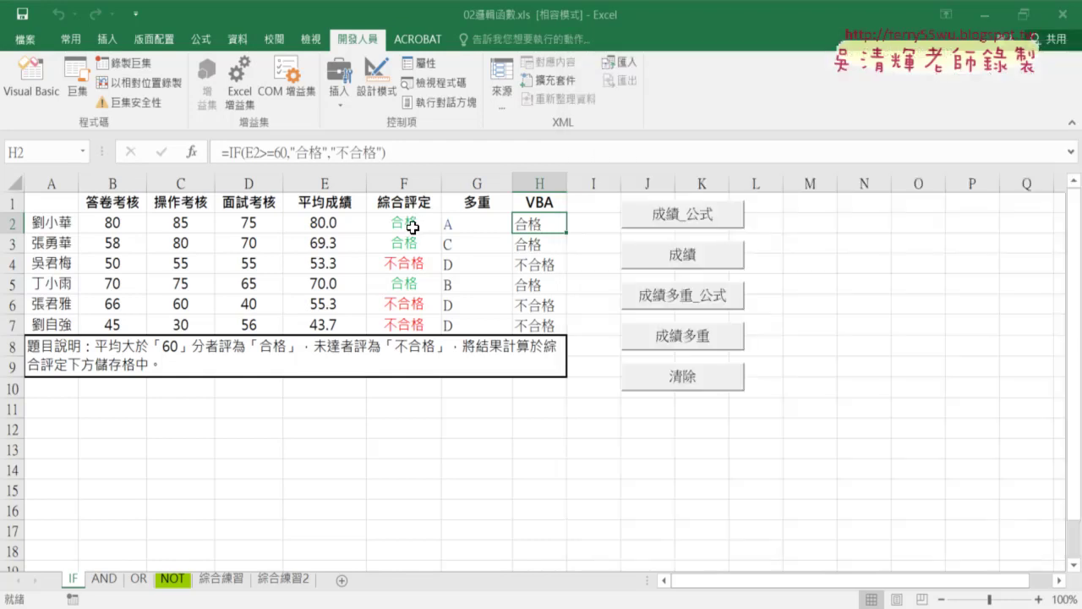
{"action": "left_click", "coordinate": [414, 227]}
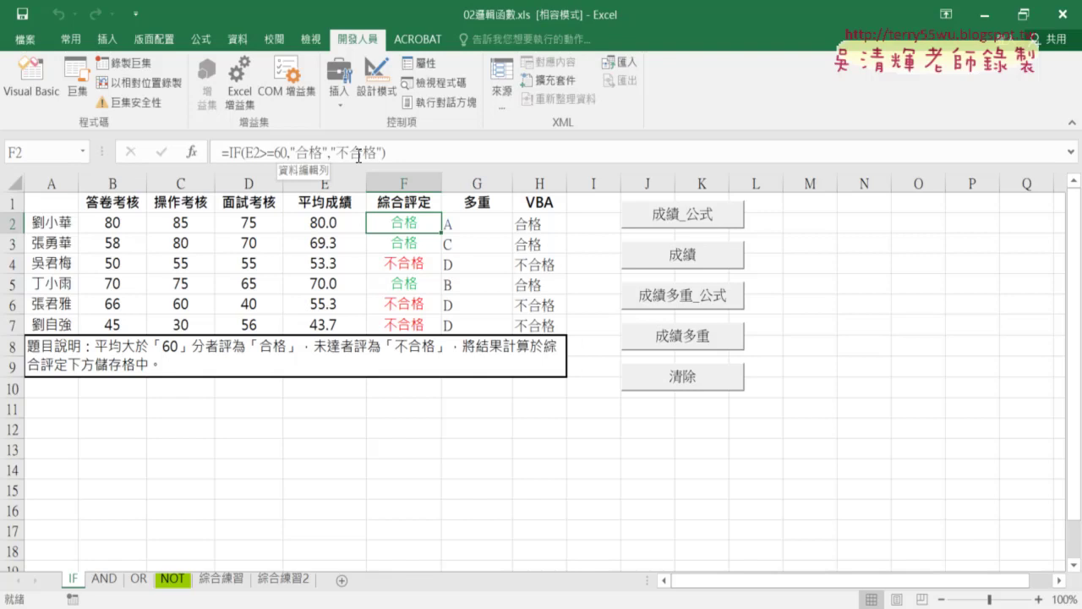
{"action": "left_click_drag", "start_coordinate": [385, 152], "coordinate": [186, 152]}
{"action": "right_click", "coordinate": [222, 151]}
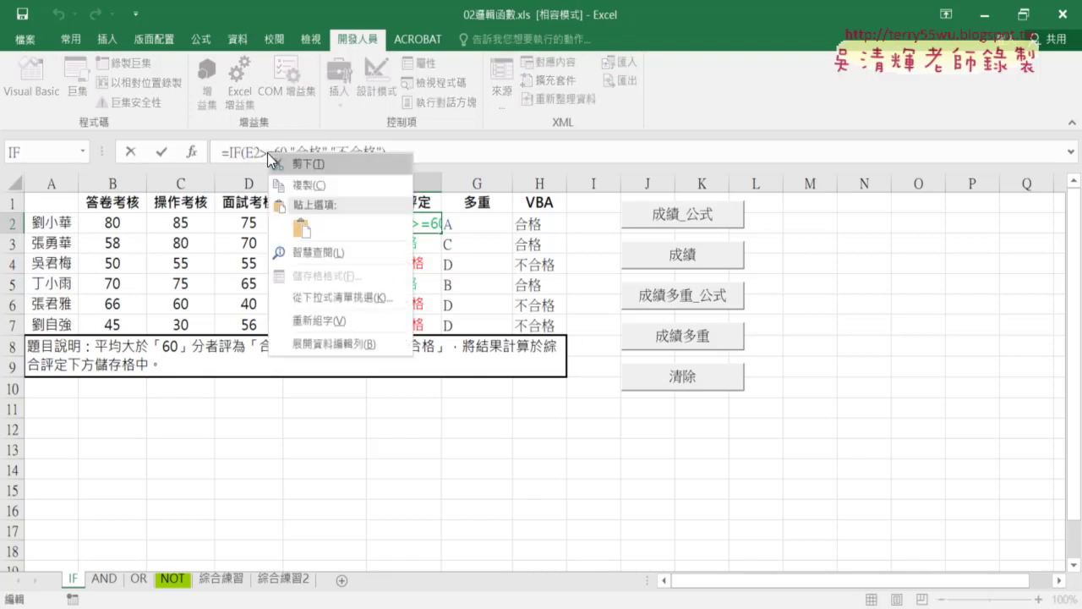
{"action": "left_click", "coordinate": [305, 185]}
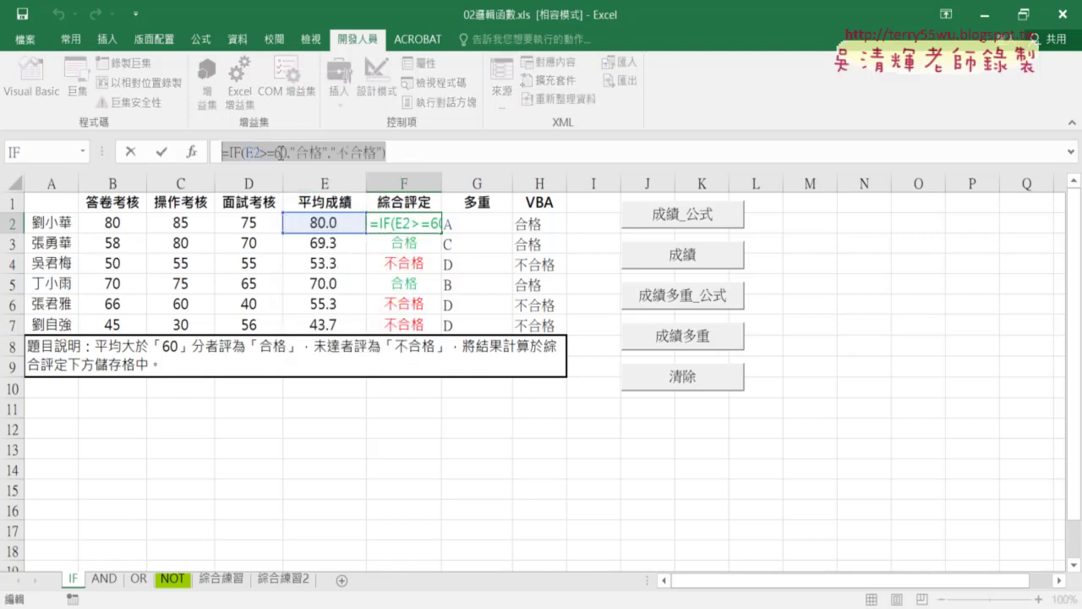
{"action": "left_click", "coordinate": [128, 153]}
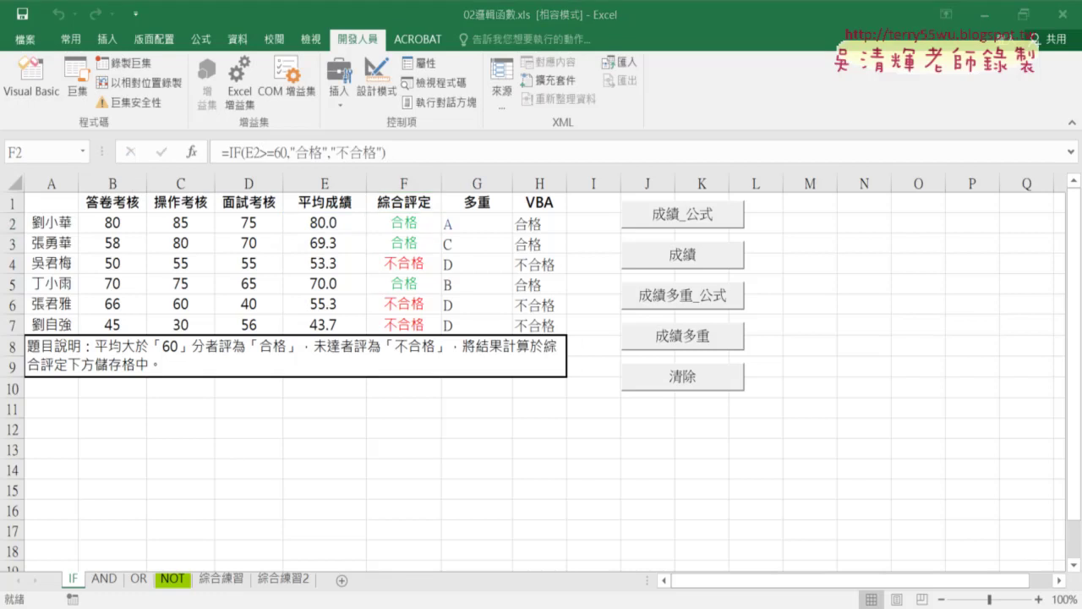
{"action": "key", "text": "alt+Tab"}
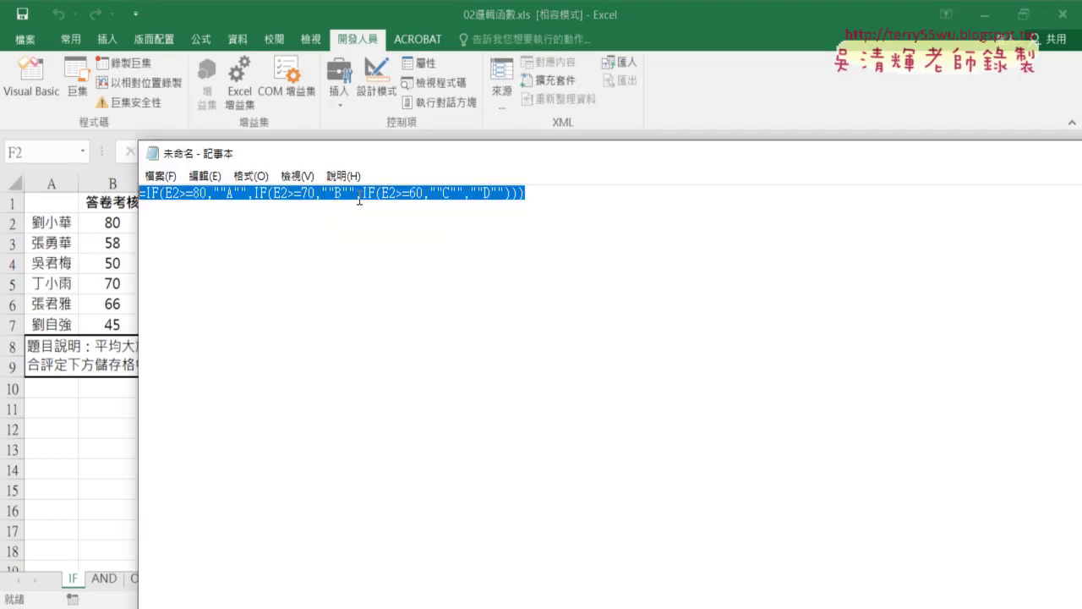
- Paste the formula into Notepad and replace every " with "" using Replace All
{"action": "right_click", "coordinate": [359, 199]}
{"action": "left_click", "coordinate": [393, 264]}
{"action": "left_click", "coordinate": [199, 176]}
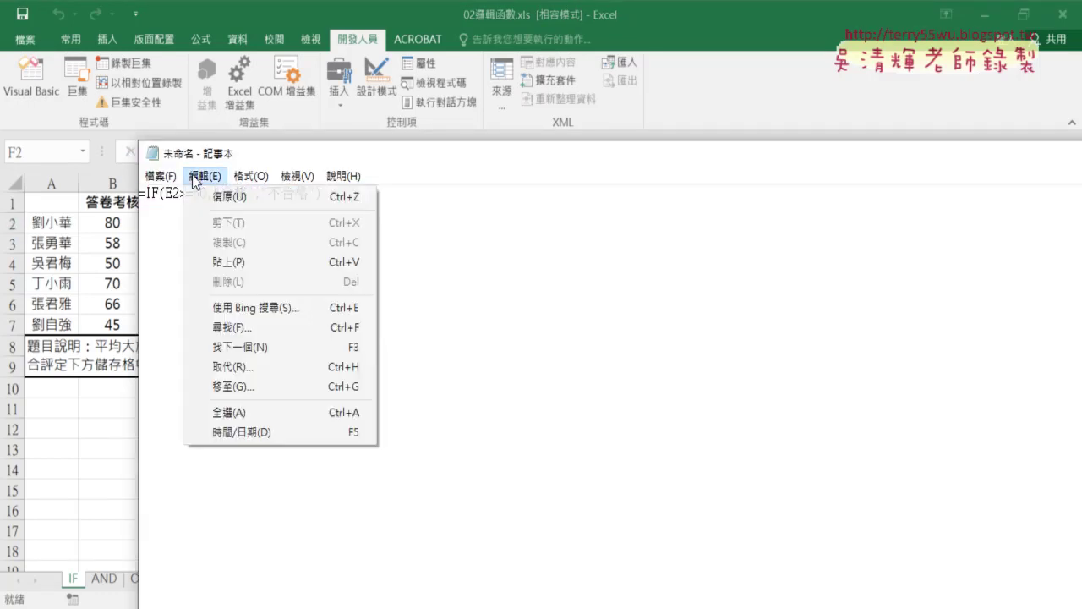
{"action": "left_click", "coordinate": [241, 368]}
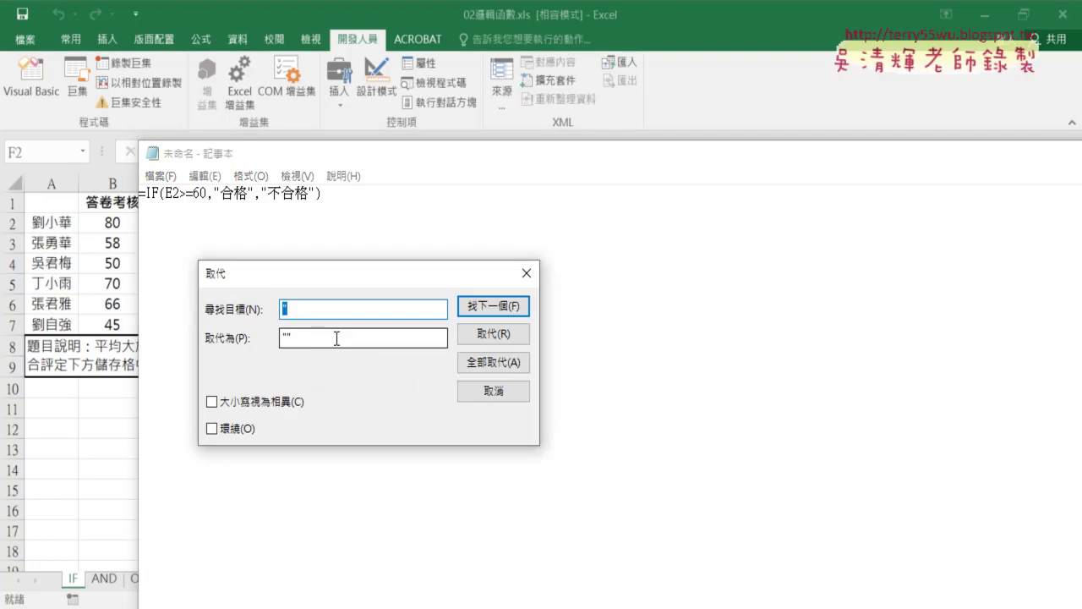
{"action": "left_click", "coordinate": [349, 310]}
{"action": "left_click", "coordinate": [493, 362]}
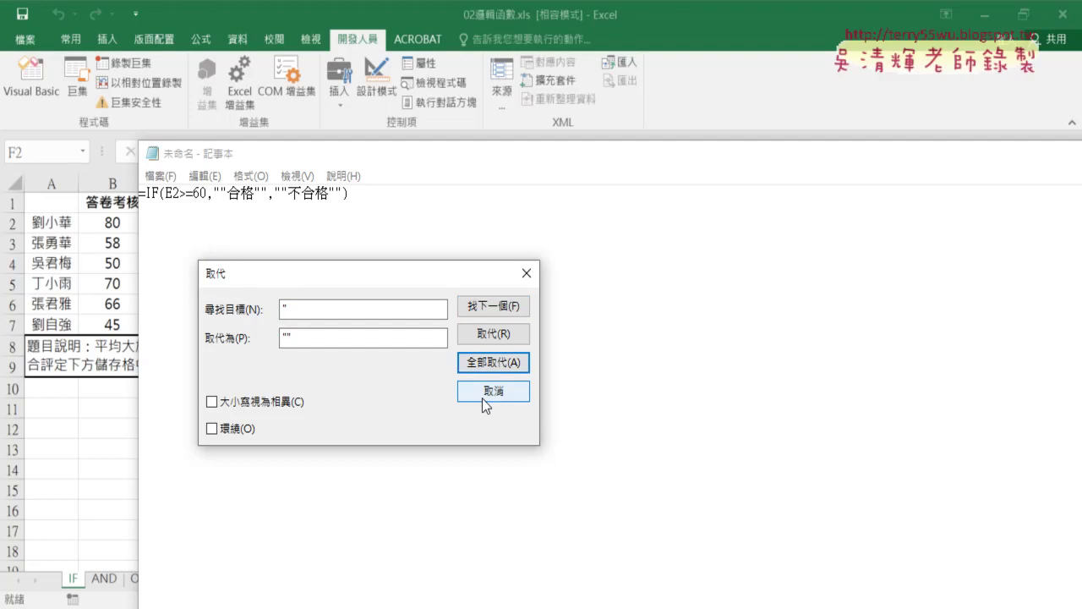
{"action": "left_click", "coordinate": [482, 395]}
- Copy the quote-doubled formula line and bring the VBA code editor to the front
{"action": "left_click_drag", "start_coordinate": [350, 194], "coordinate": [192, 203]}
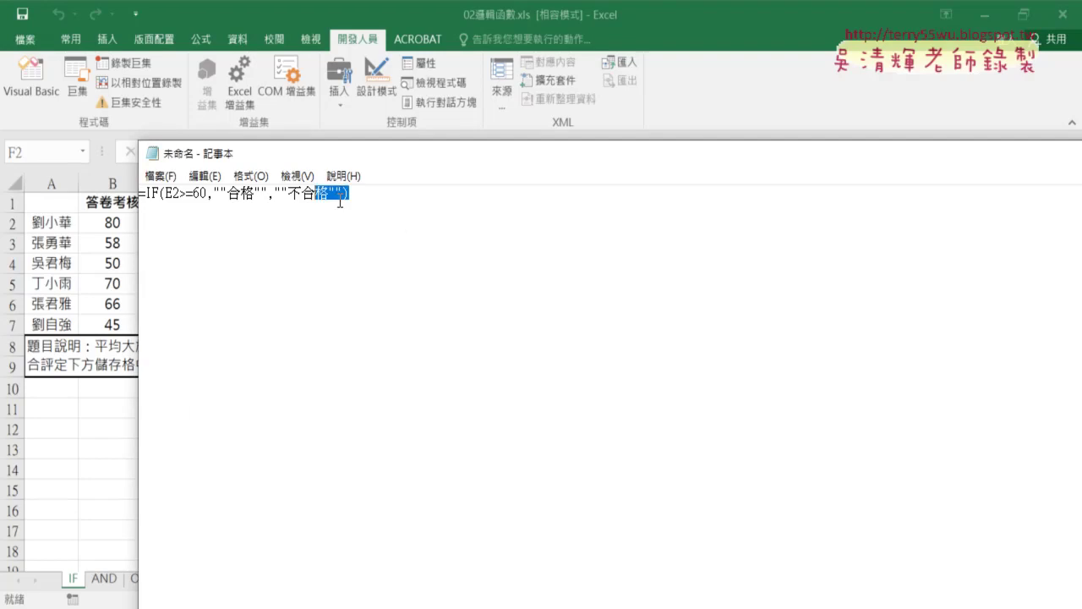
{"action": "right_click", "coordinate": [205, 195]}
{"action": "left_click", "coordinate": [248, 253]}
{"action": "left_click", "coordinate": [277, 605]}
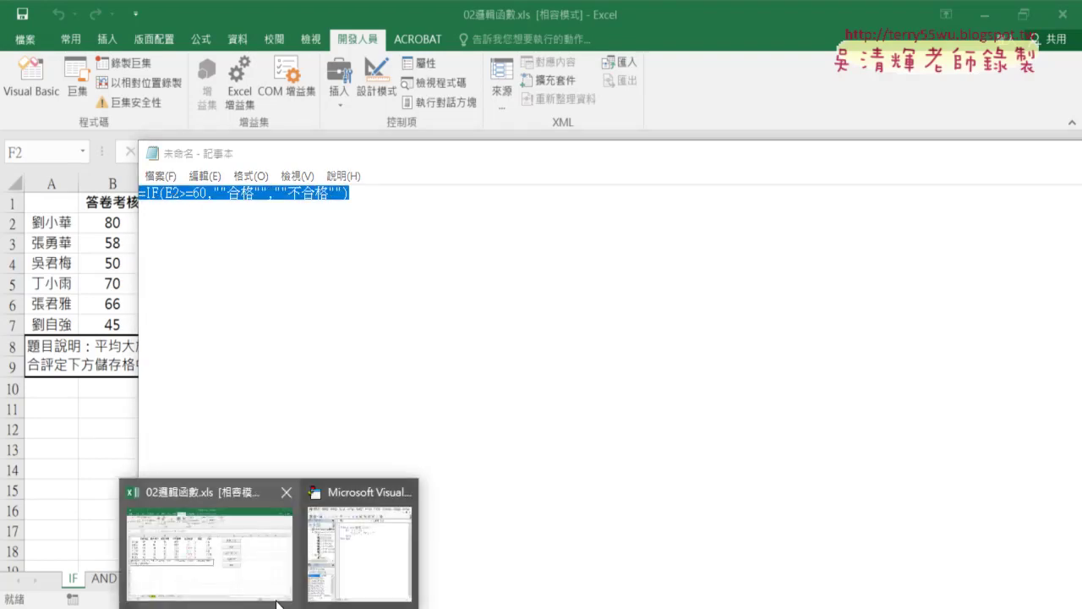
{"action": "left_click", "coordinate": [359, 541]}
- Paste the quote-doubled formula between the quotes after Cells(i, "H") = and minimize Notepad
{"action": "left_click_drag", "start_coordinate": [899, 197], "coordinate": [913, 197]}
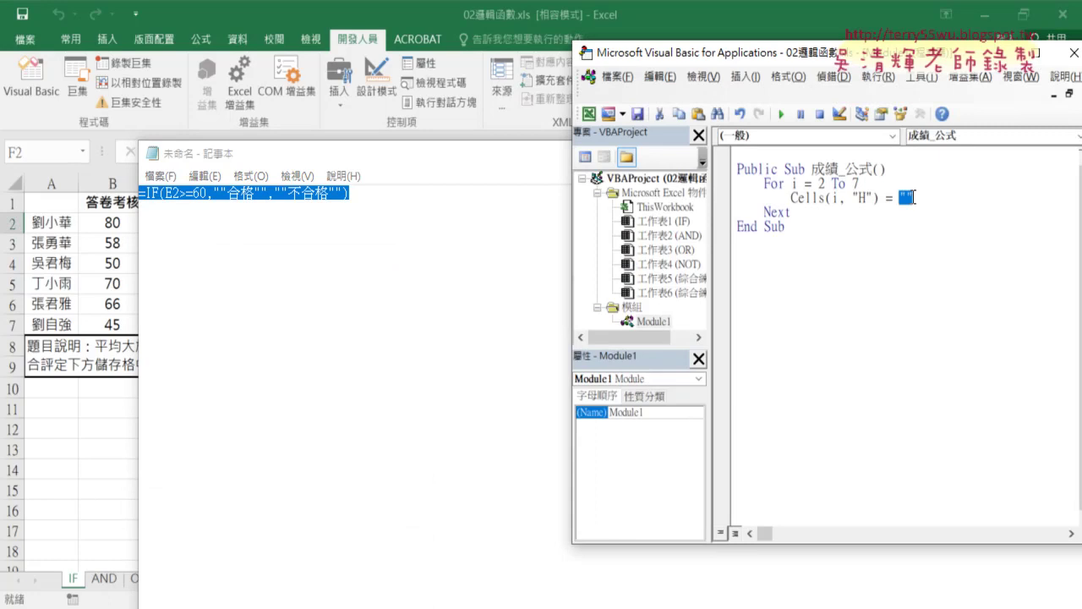
{"action": "key", "text": "Left"}
{"action": "key", "text": "ctrl+v"}
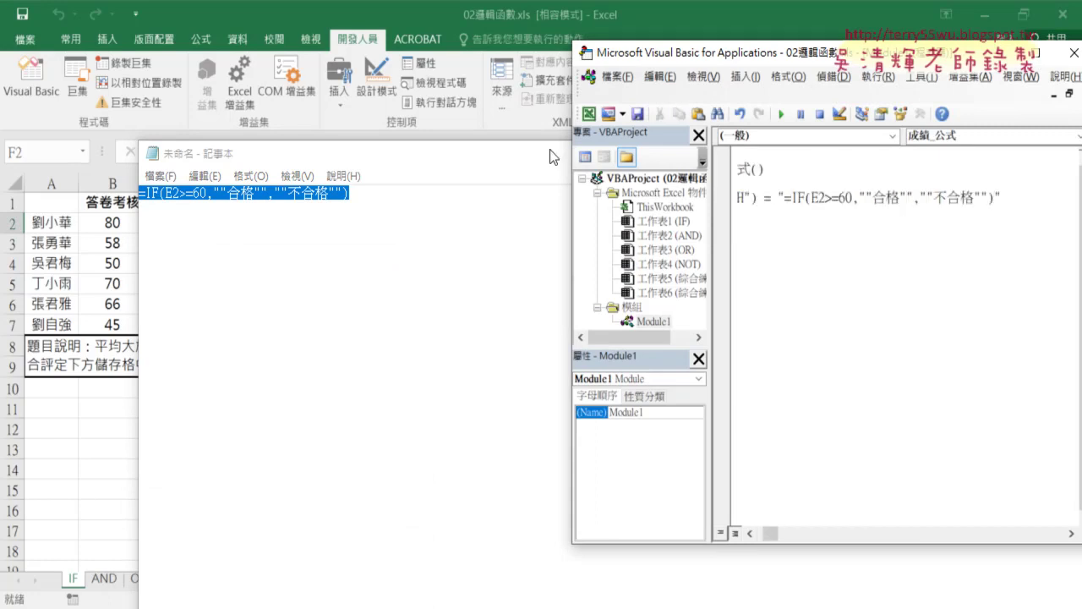
{"action": "left_click", "coordinate": [552, 152]}
{"action": "left_click_drag", "start_coordinate": [968, 155], "coordinate": [869, 157]}
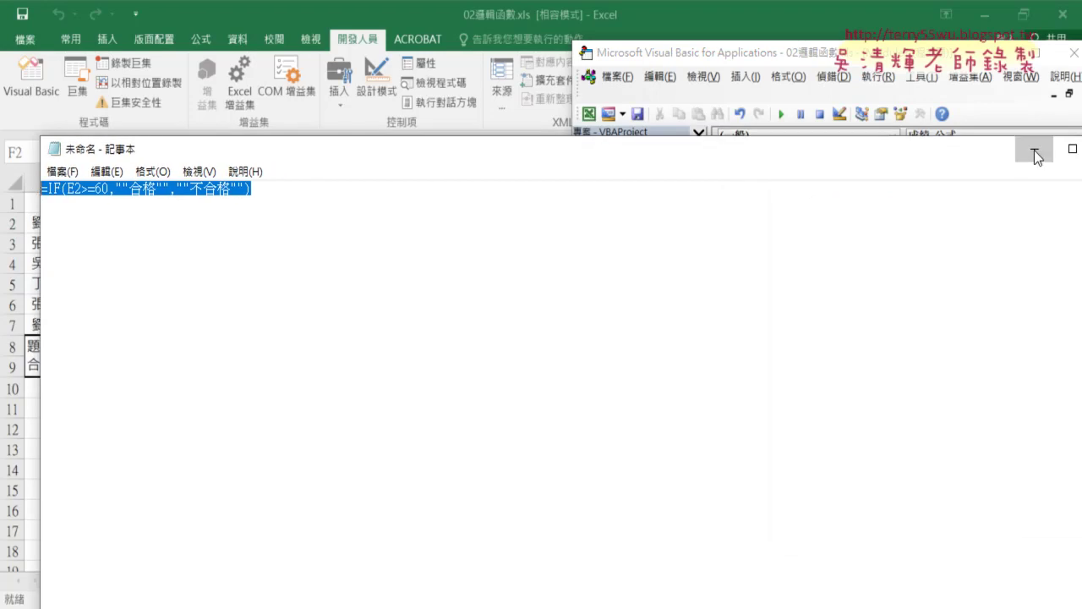
{"action": "left_click", "coordinate": [1034, 149]}
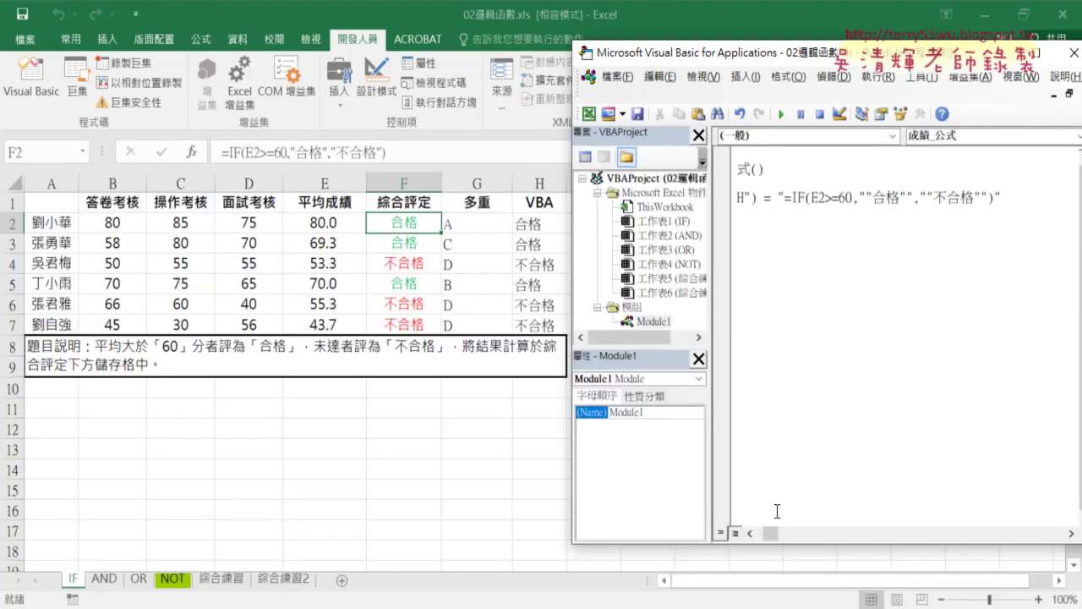
- Run 成績_公式 and check H2–H5, which all hold the fixed-E2 formula showing 合格
{"action": "left_click_drag", "start_coordinate": [771, 533], "coordinate": [758, 533]}
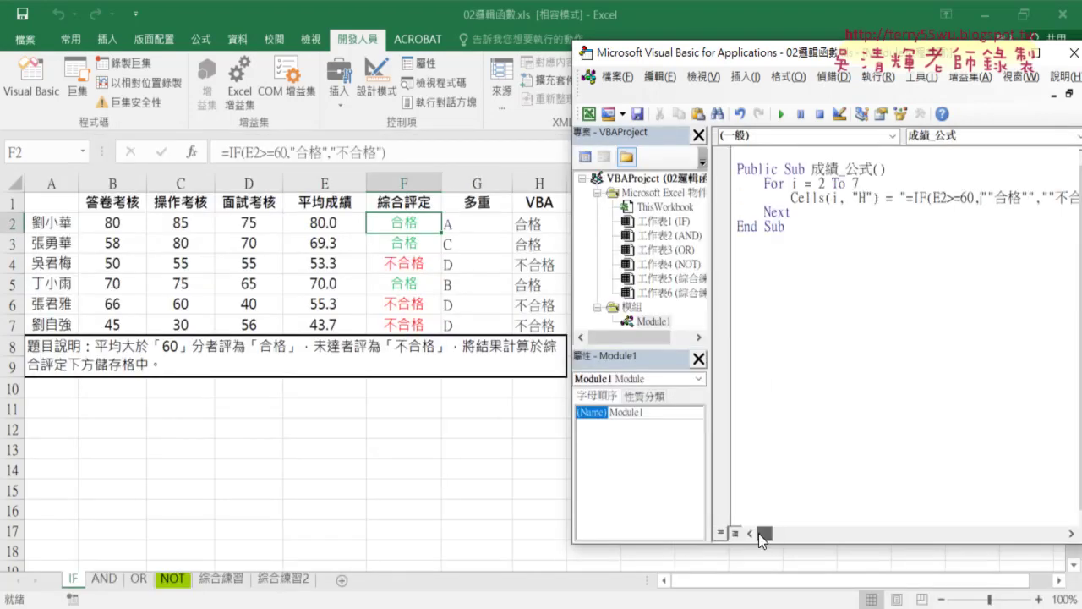
{"action": "left_click", "coordinate": [782, 115]}
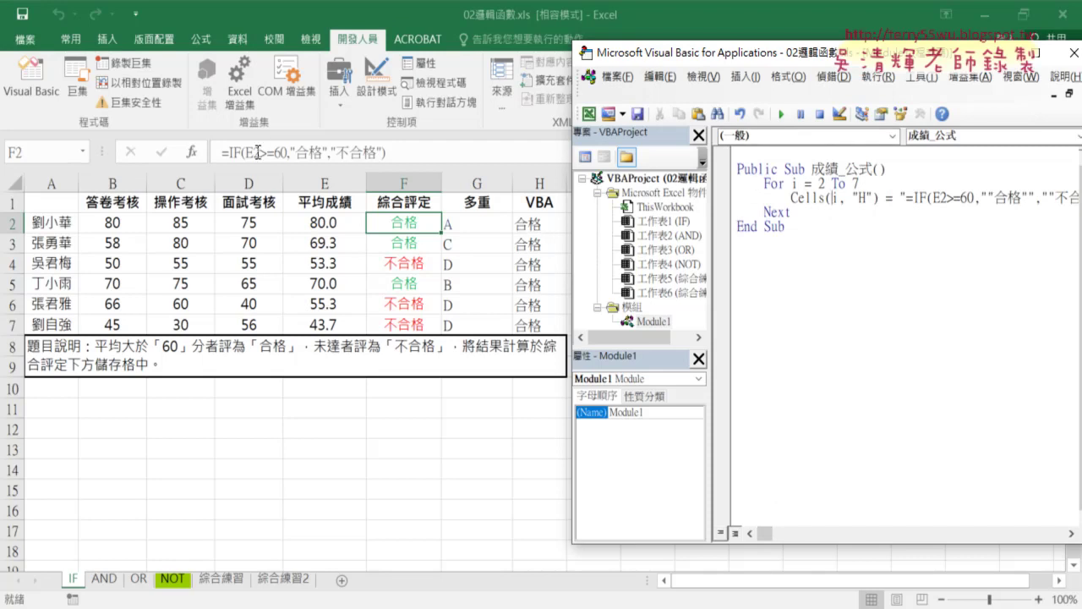
{"action": "left_click", "coordinate": [531, 223]}
{"action": "left_click", "coordinate": [533, 243]}
{"action": "left_click", "coordinate": [537, 264]}
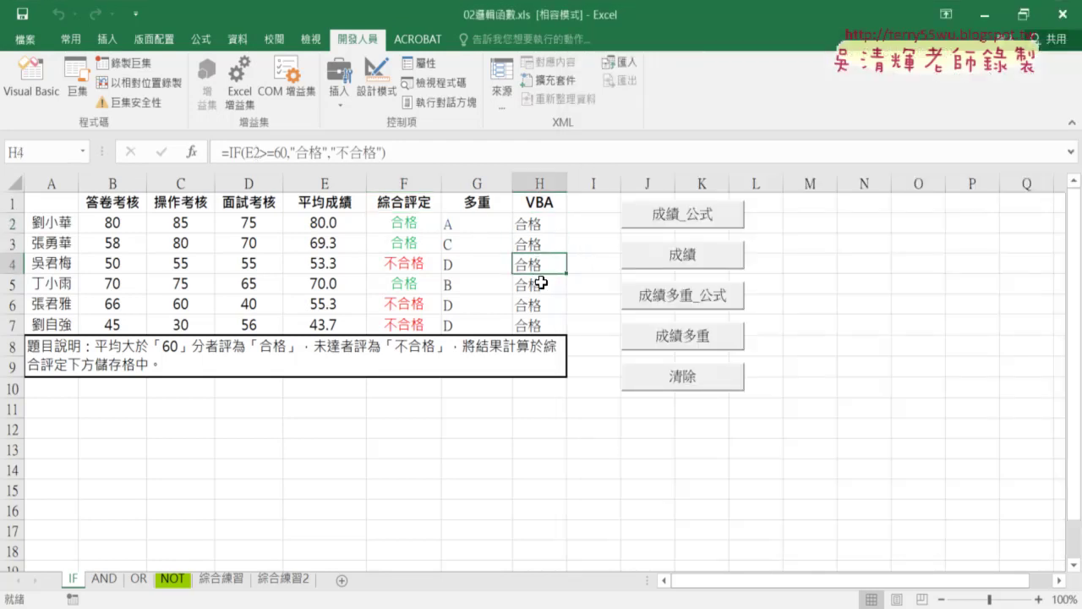
{"action": "left_click", "coordinate": [541, 282]}
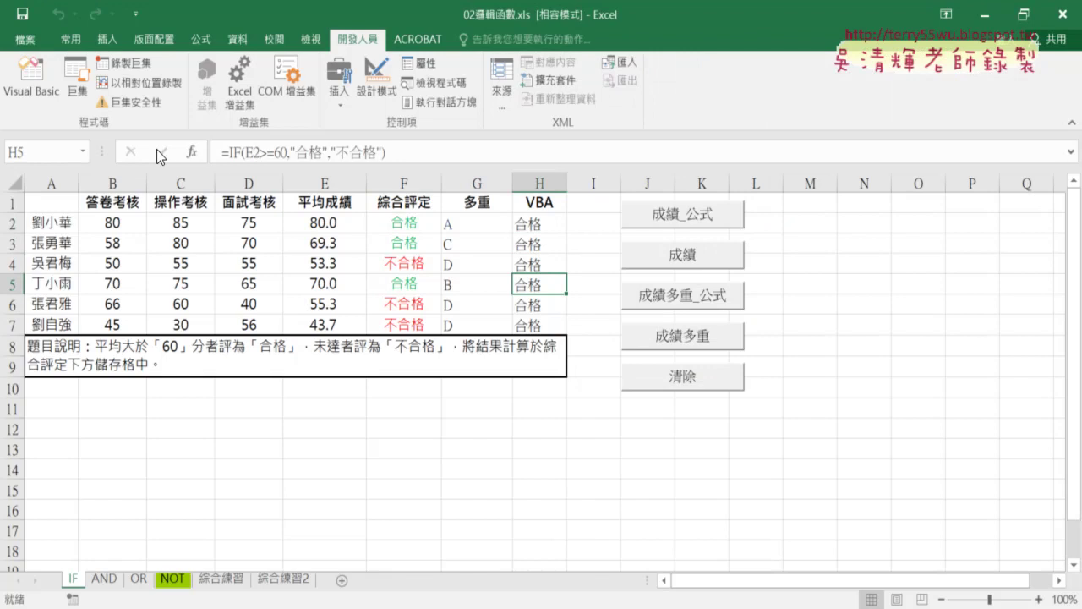
{"action": "left_click", "coordinate": [46, 88]}
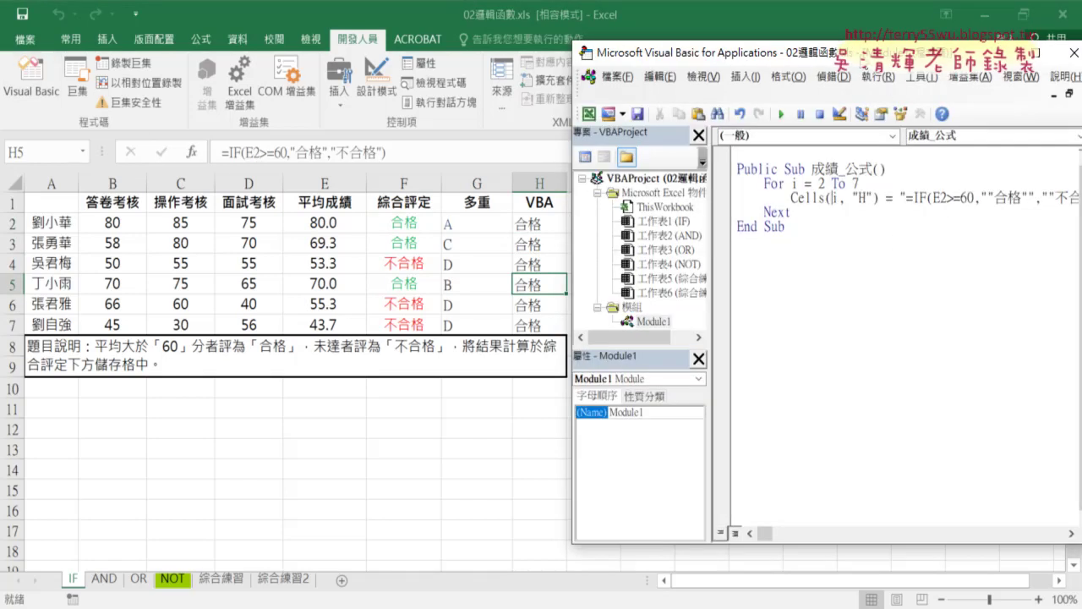
- Replace the 2 in E2 with " & i & " so the line reads "=IF(E" & i & ">=60,…"
{"action": "left_click_drag", "start_coordinate": [862, 59], "coordinate": [833, 59]}
{"action": "left_click_drag", "start_coordinate": [909, 198], "coordinate": [918, 199]}
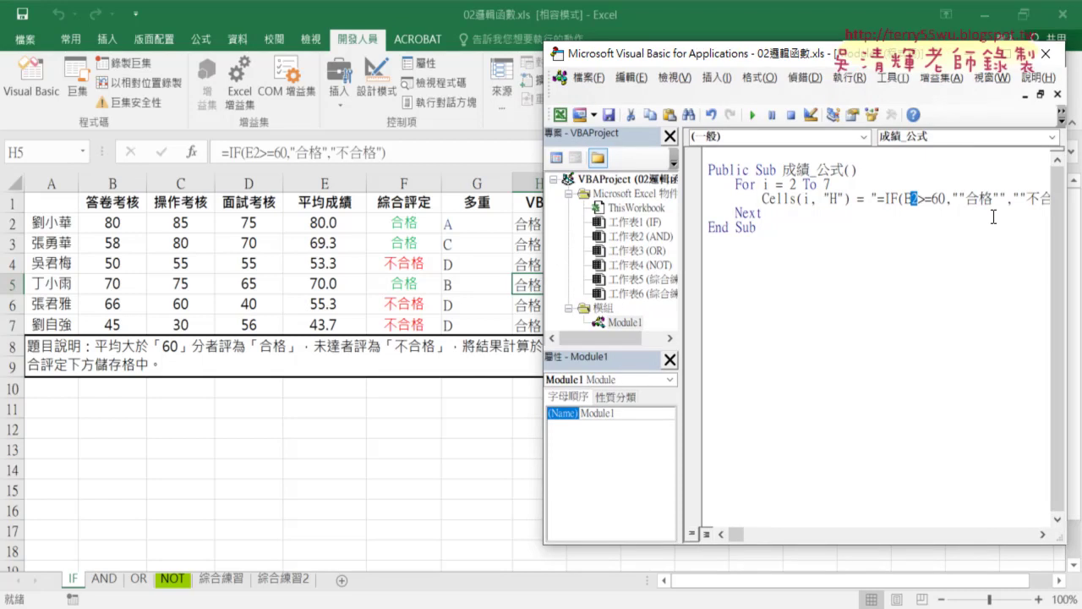
{"action": "type", "text": "\"\""}
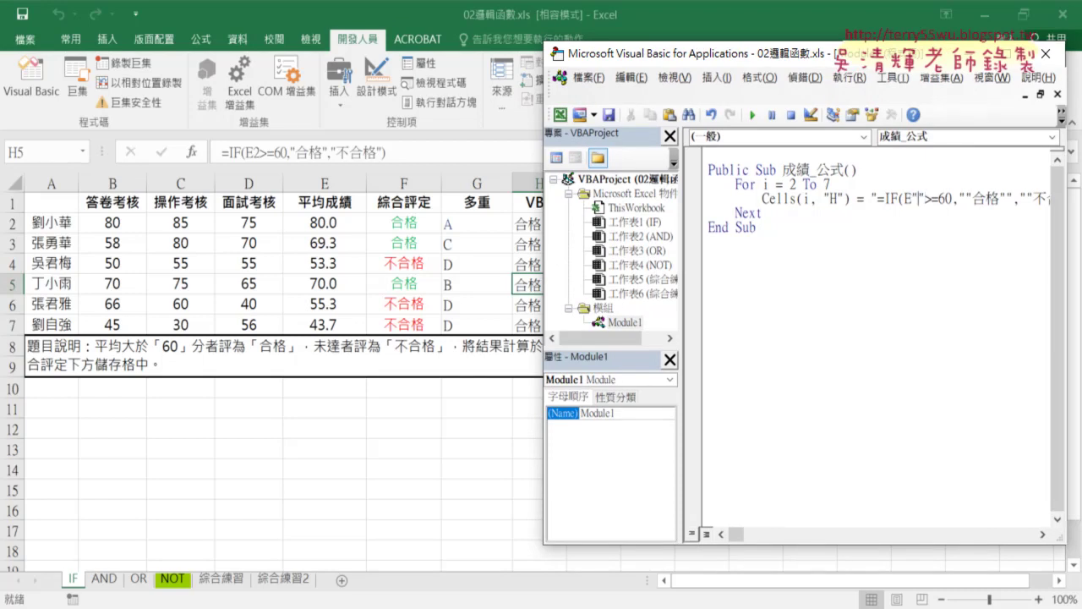
{"action": "type", "text": "&&"}
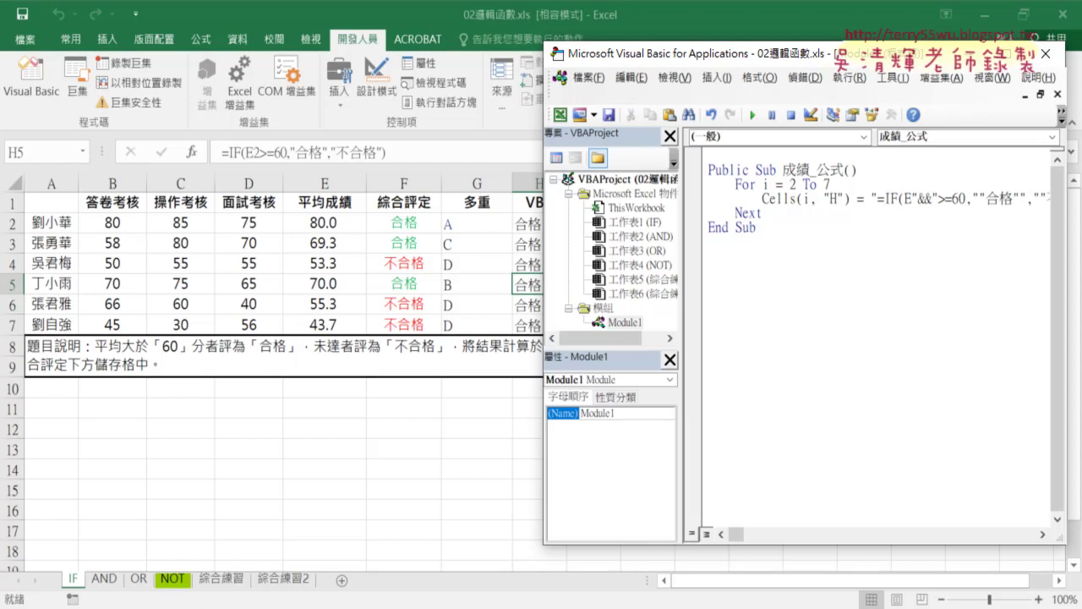
{"action": "left_click", "coordinate": [930, 199]}
{"action": "type", "text": "i"}
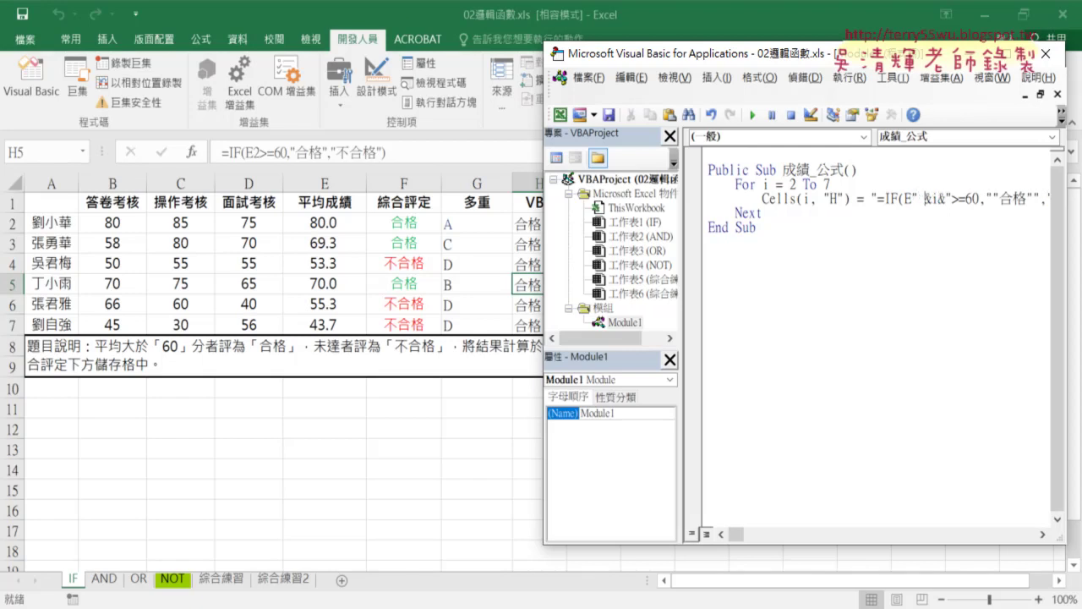
{"action": "key", "text": "Right"}
{"action": "key", "text": "space"}
{"action": "key", "text": "Right"}
{"action": "key", "text": "space"}
{"action": "key", "text": "Right"}
{"action": "key", "text": "space"}
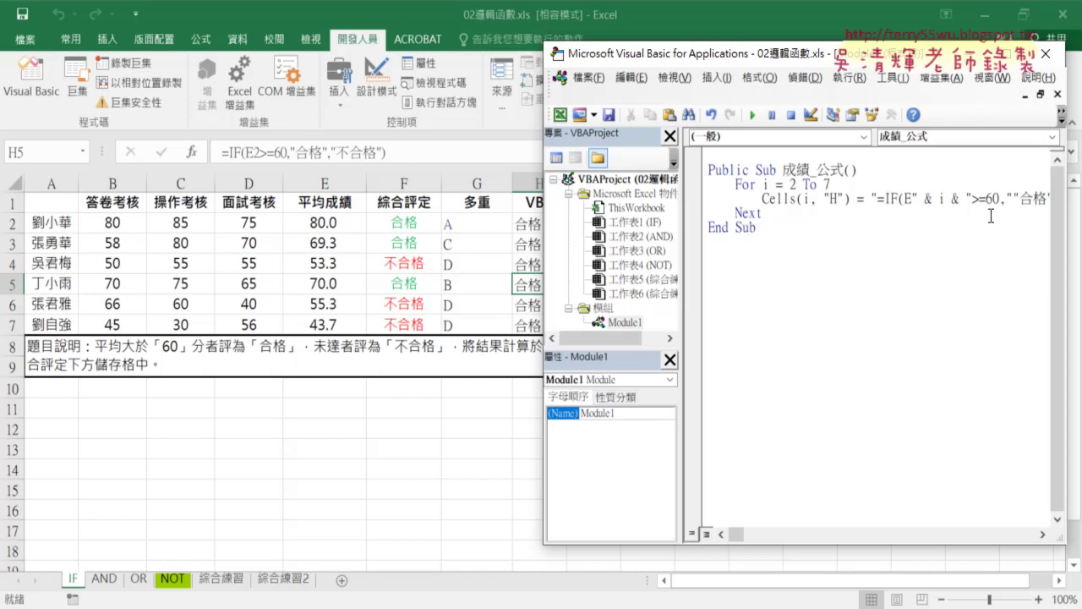
- Rerun 成績_公式 so H4, H6 and H7 show 不合格, then select the whole sub's code
{"action": "left_click_drag", "start_coordinate": [760, 61], "coordinate": [777, 61]}
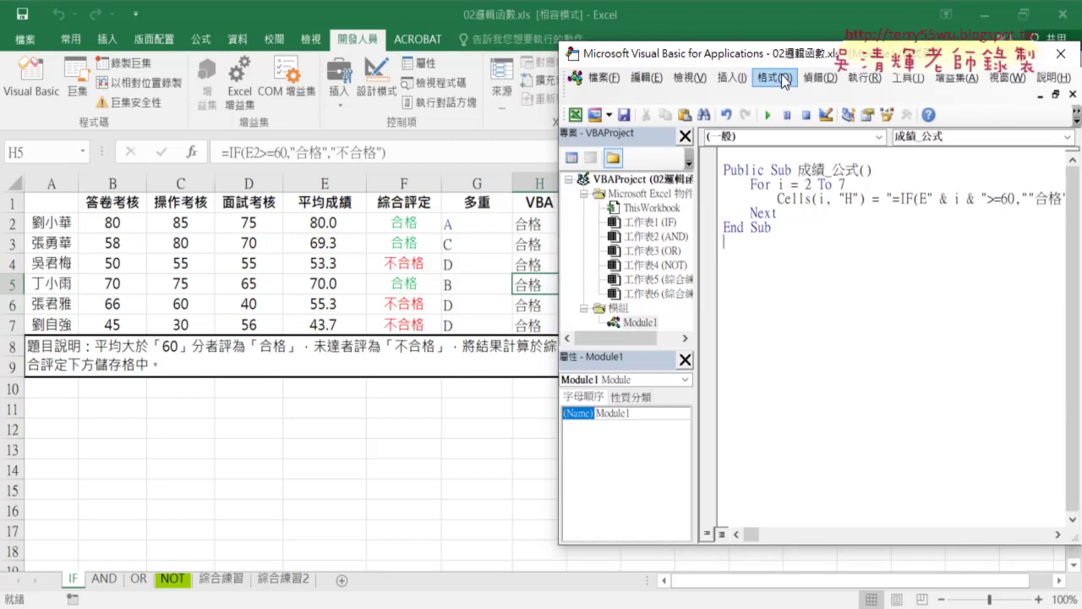
{"action": "left_click", "coordinate": [767, 115]}
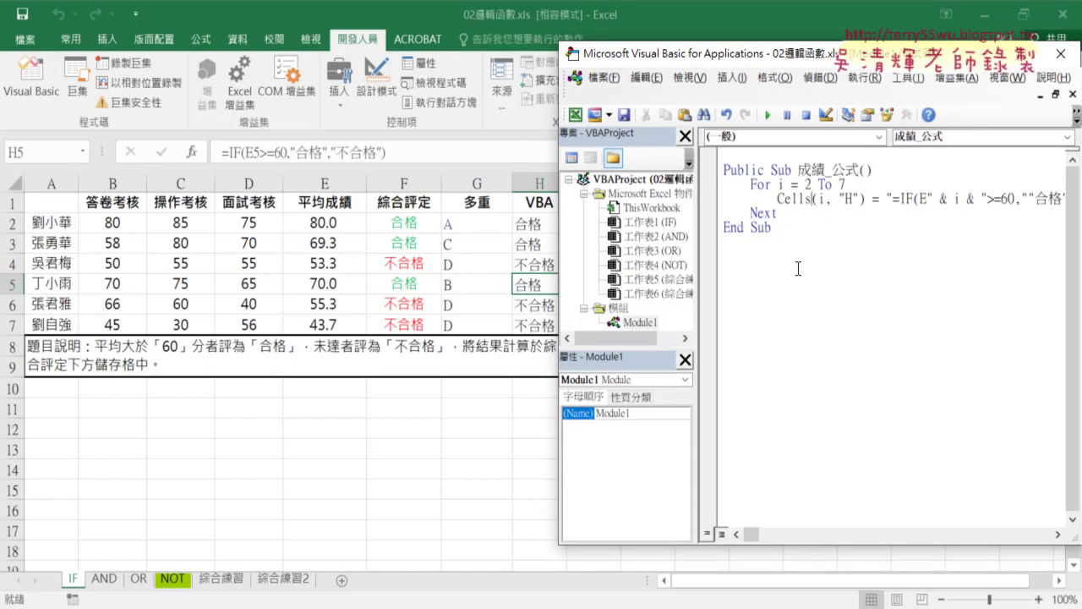
{"action": "left_click_drag", "start_coordinate": [771, 227], "coordinate": [714, 182]}
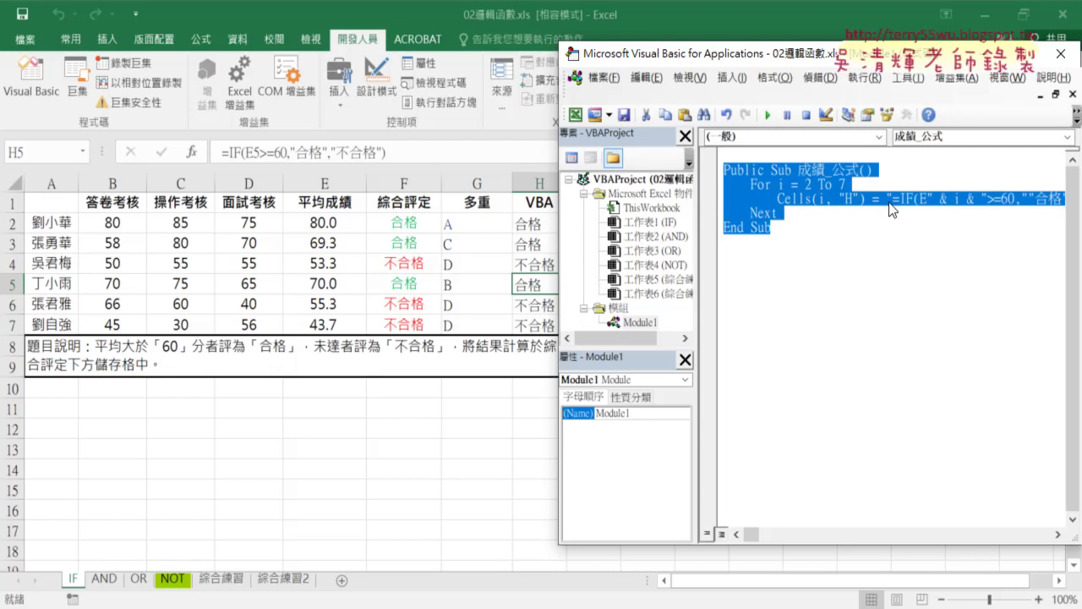
- Paste a copy of 成績_公式 below End Sub and rename the copy 成績
{"action": "left_click", "coordinate": [746, 256]}
{"action": "key", "text": "ctrl+v"}
{"action": "left_click_drag", "start_coordinate": [825, 242], "coordinate": [858, 245]}
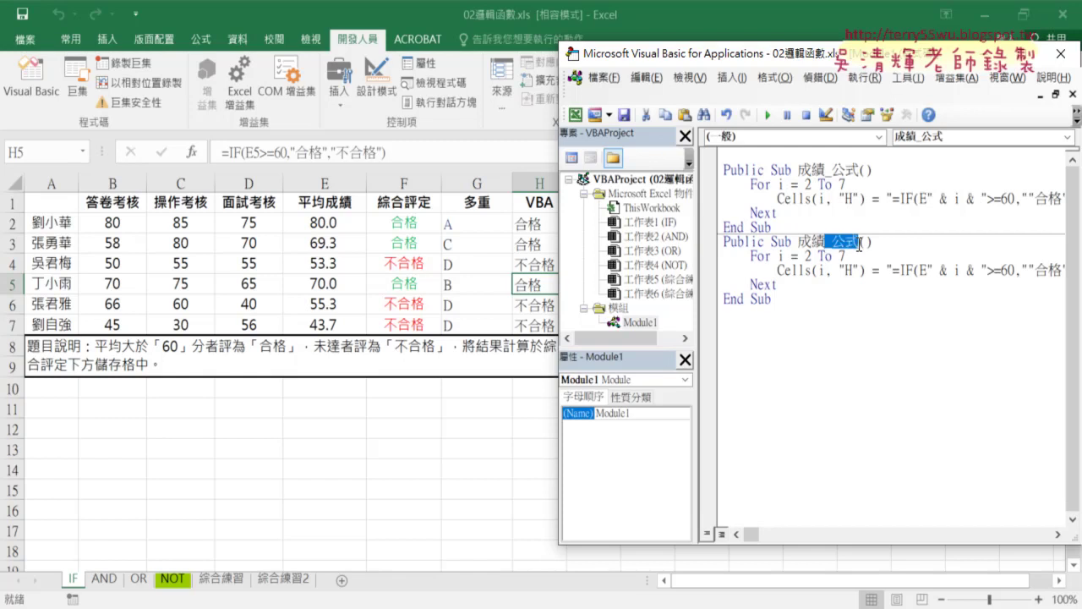
{"action": "key", "text": "Delete"}
{"action": "left_click_drag", "start_coordinate": [759, 60], "coordinate": [273, 66]}
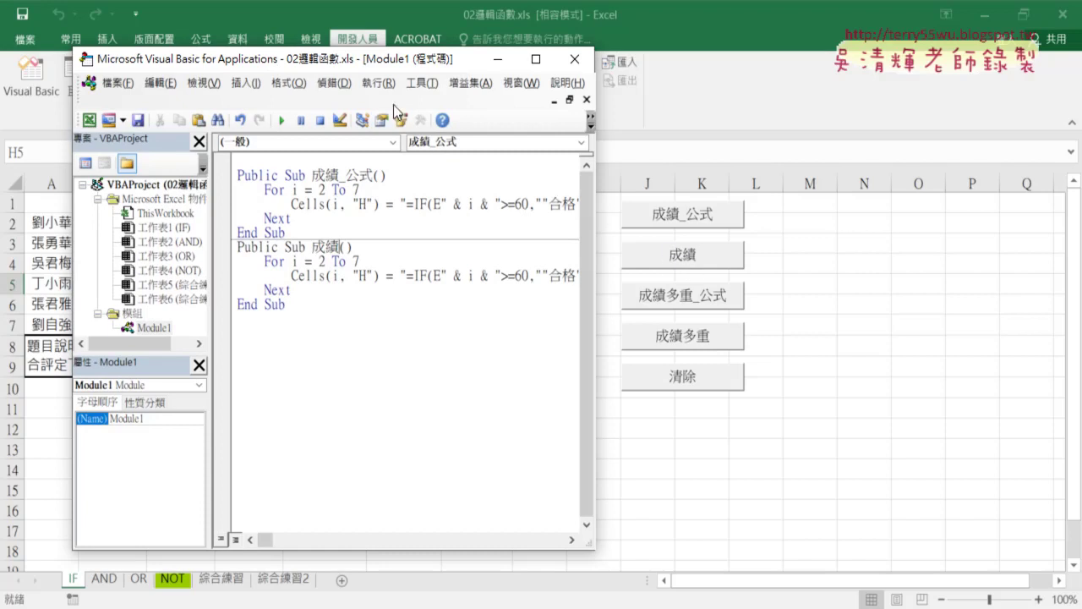
{"action": "mouse_move", "coordinate": [389, 65]}
{"action": "left_mouse_down"}
{"action": "mouse_move", "coordinate": [907, 75]}
{"action": "mouse_move", "coordinate": [870, 70]}
{"action": "left_mouse_up"}
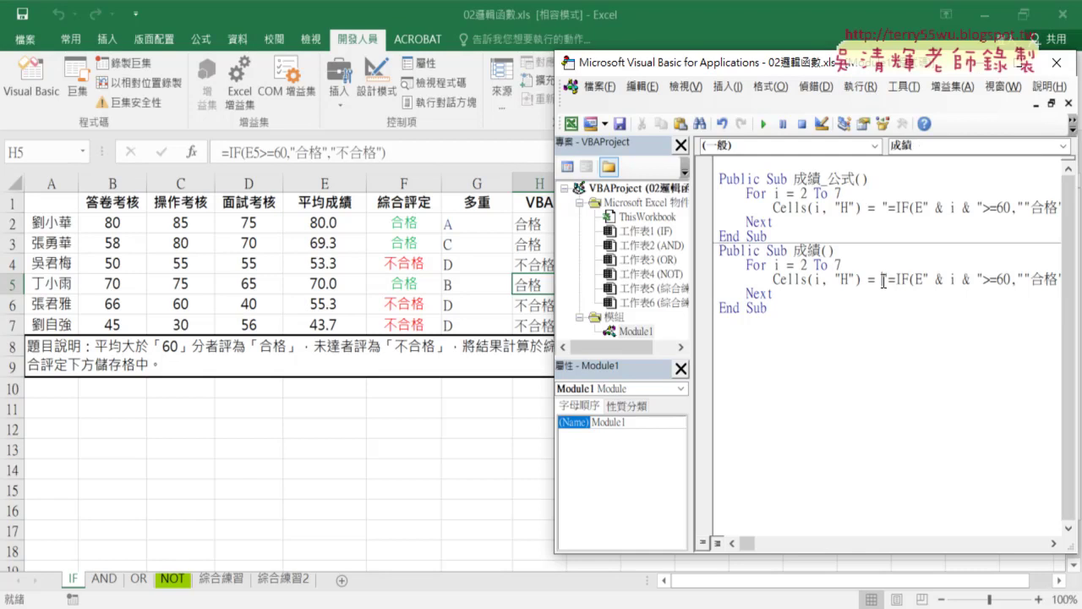
- Empty the formula string in 成績's Cells(i, "H") line to "" and select the whole 成績 sub
{"action": "left_click_drag", "start_coordinate": [882, 279], "coordinate": [1079, 282]}
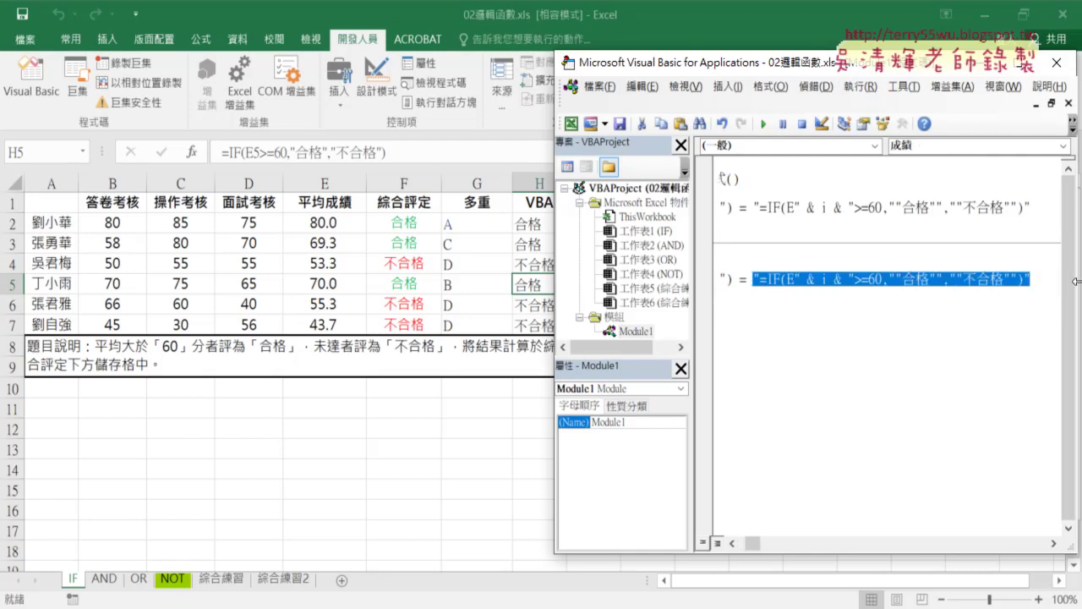
{"action": "key", "text": "Delete"}
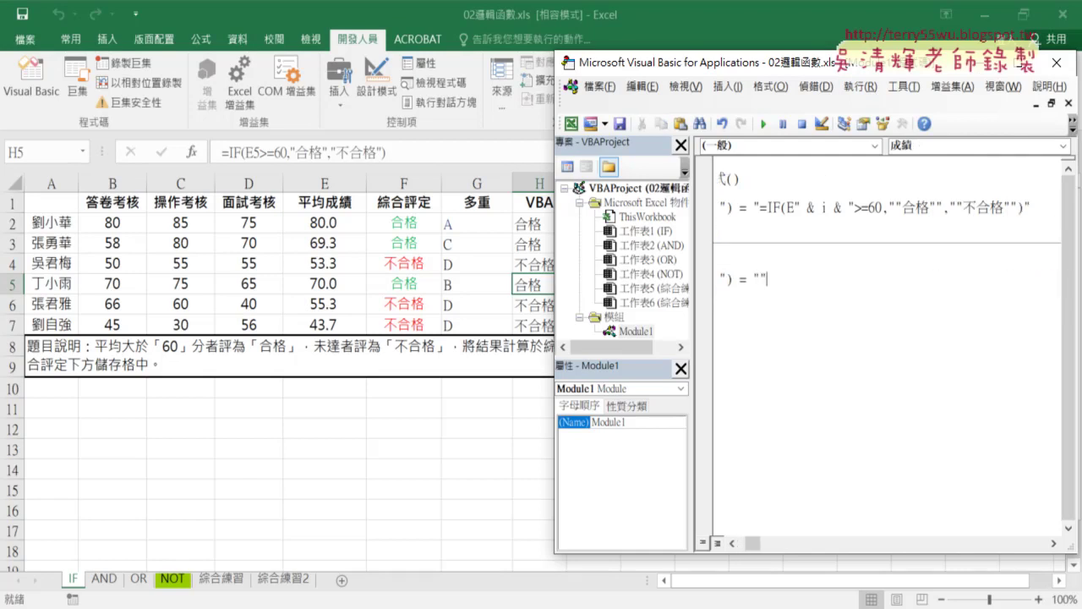
{"action": "left_click_drag", "start_coordinate": [755, 544], "coordinate": [747, 545]}
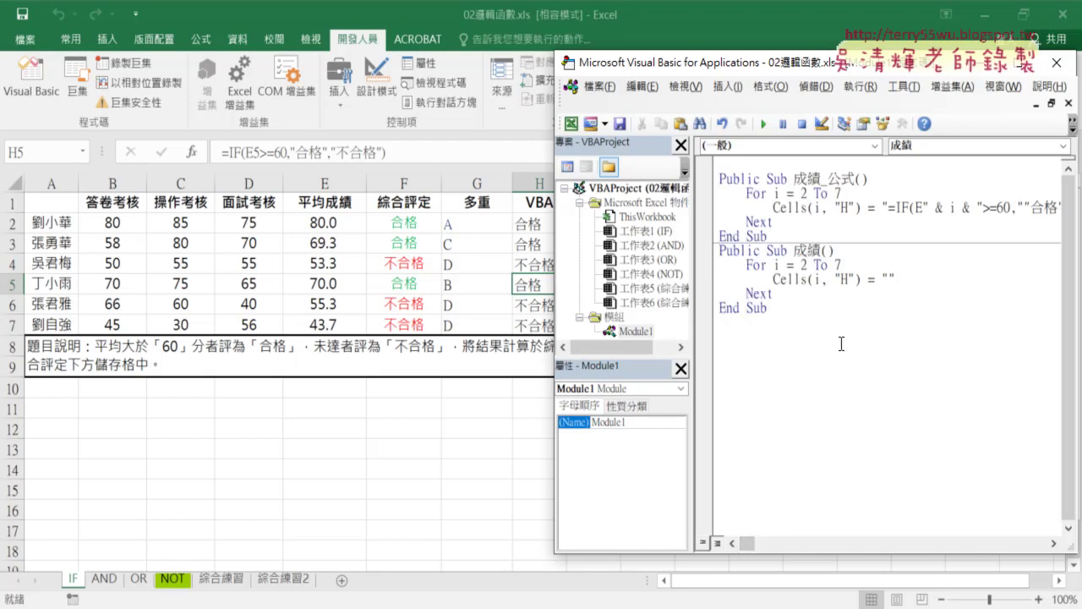
{"action": "left_click_drag", "start_coordinate": [767, 308], "coordinate": [741, 253]}
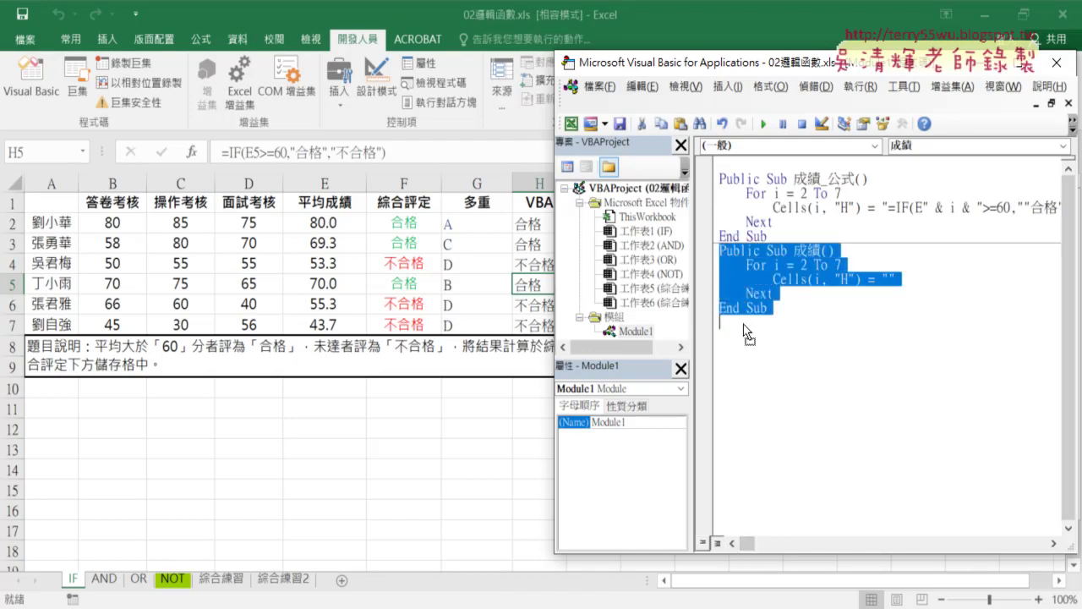
- Paste a copy of 成績 below it and rename the new sub 清除
{"action": "left_click", "coordinate": [754, 345]}
{"action": "type", "text": "Public Sub 成績()     For i = 2 To 7         Cells(i, \"H\") = \"\"     Next End Sub"}
{"action": "left_click_drag", "start_coordinate": [822, 324], "coordinate": [793, 324]}
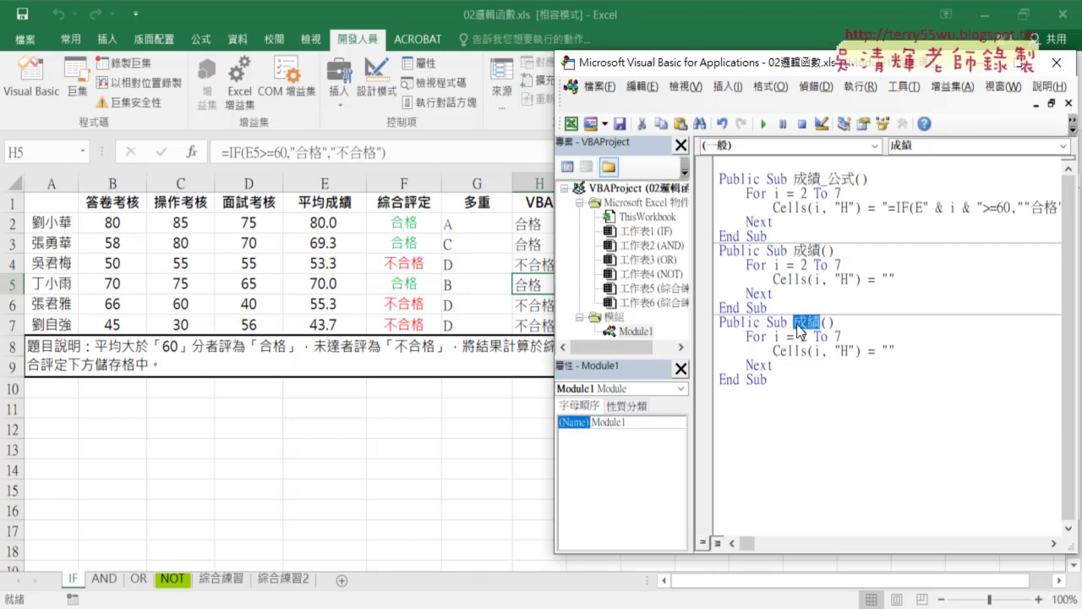
{"action": "type", "text": "ㄑ一"}
{"action": "type", "text": "ㄥ ㄔㄨ"}
{"action": "type", "text": "ˊ"}
{"action": "key", "text": "Return"}
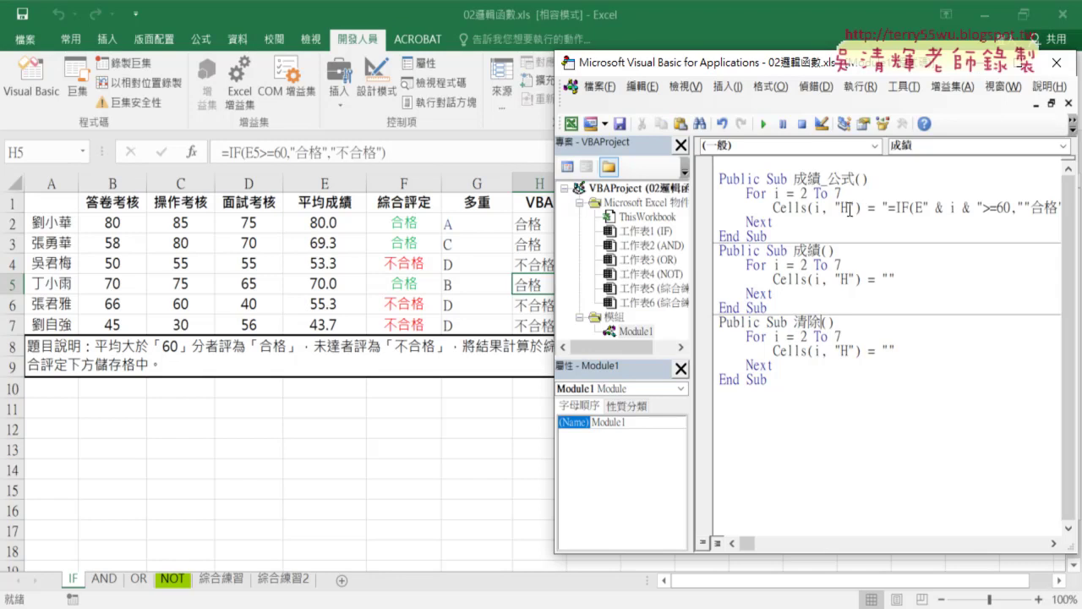
- Put 合格 inside 成績's empty quotes and run it so H2:H7 read 合格
{"action": "left_click", "coordinate": [888, 279]}
{"action": "type", "text": "合格"}
{"action": "key", "text": "Return"}
{"action": "key", "text": "Down"}
{"action": "key", "text": "Down"}
{"action": "left_click", "coordinate": [764, 124]}
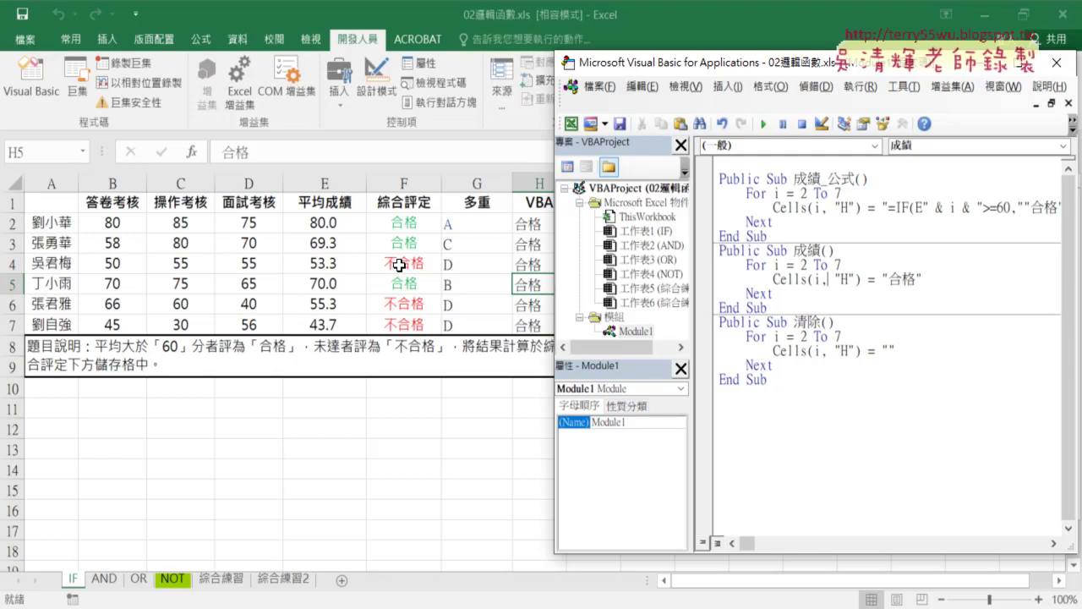
- Insert a blank line after For i = 2 To 7 in 成績
{"action": "left_click_drag", "start_coordinate": [915, 279], "coordinate": [882, 279]}
{"action": "left_click", "coordinate": [852, 263]}
{"action": "key", "text": "Return"}
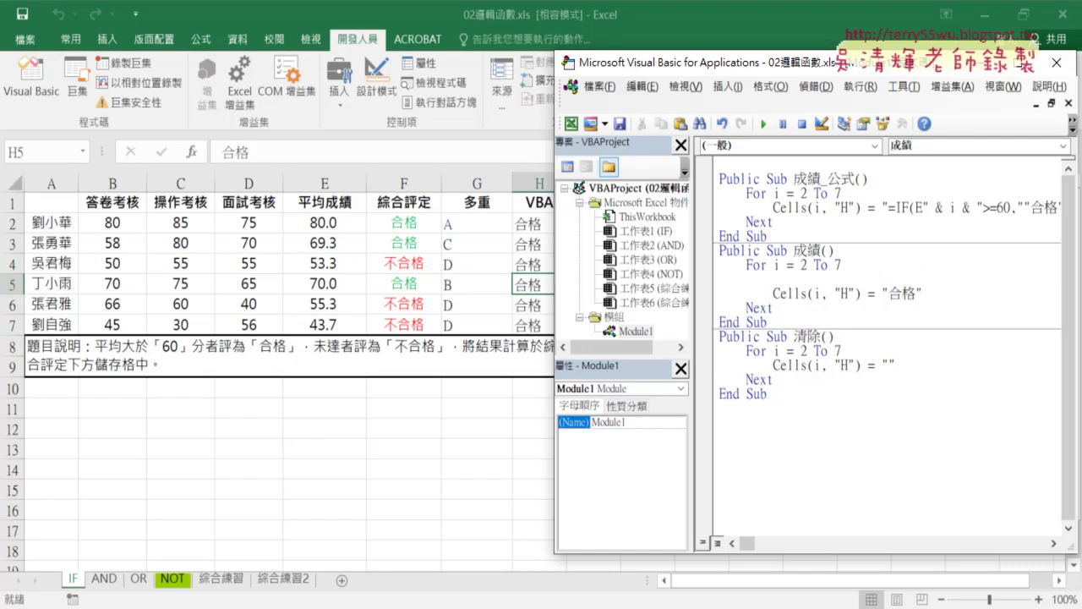
- Write If Cells(i,"E")>=60 Then above the 合格 line and indent that assignment
{"action": "type", "text": "ㄞ"}
{"action": "key", "text": "shift"}
{"action": "type", "text": "ce"}
{"action": "type", "text": "lls(i"}
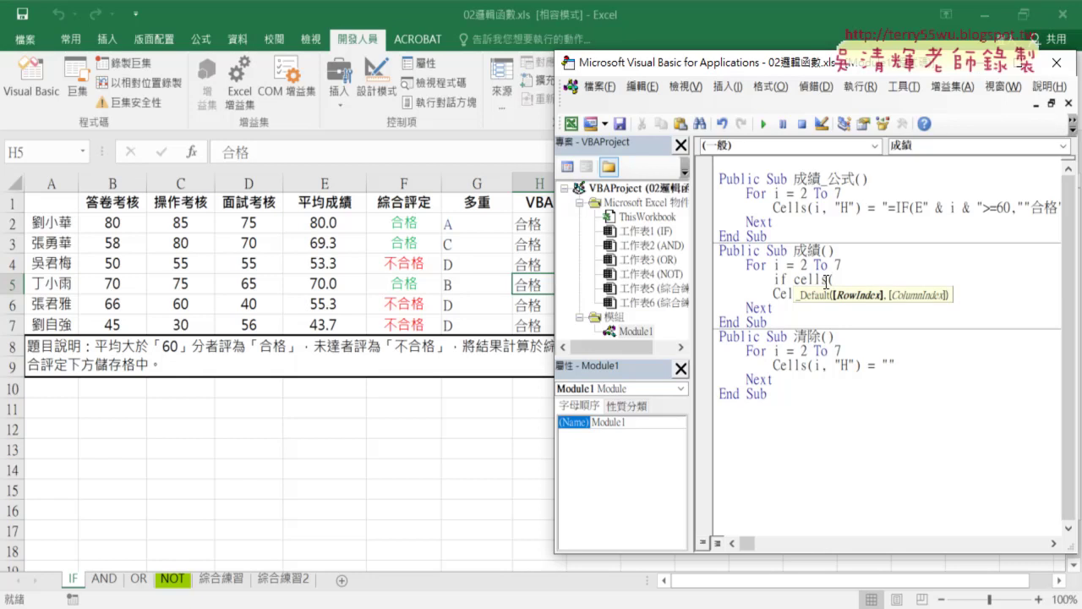
{"action": "type", "text": ",\"E"}
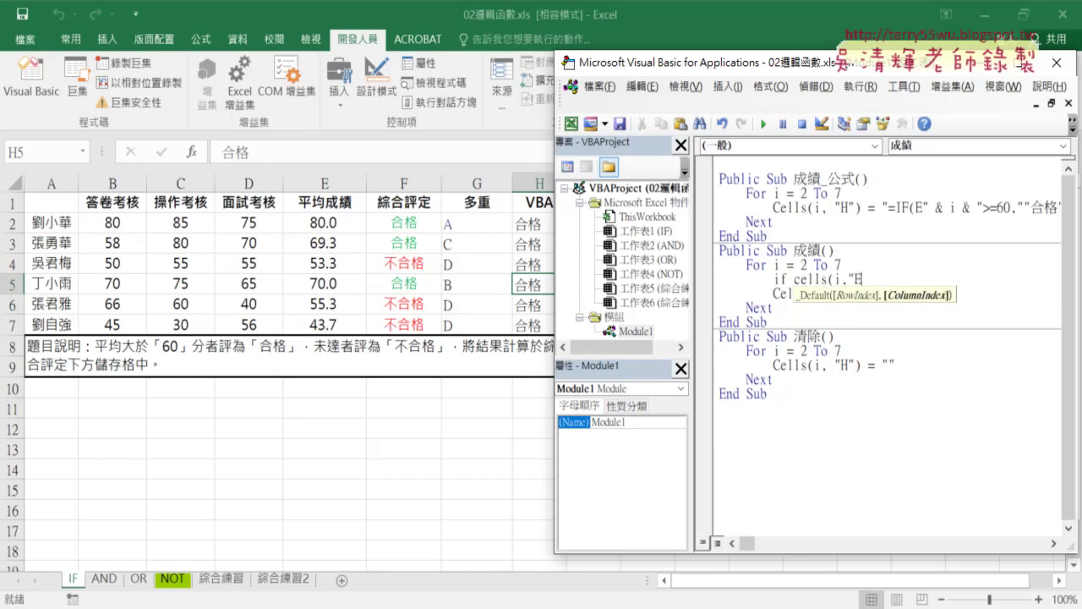
{"action": "type", "text": "\")"}
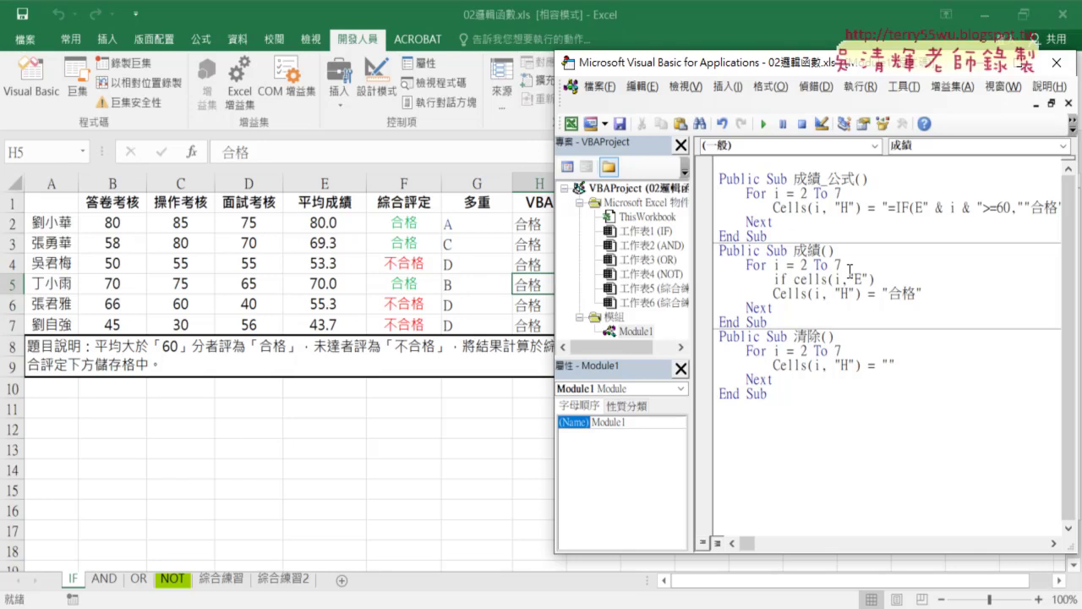
{"action": "type", "text": ">= 60"}
{"action": "type", "text": " then"}
{"action": "key", "text": "Down"}
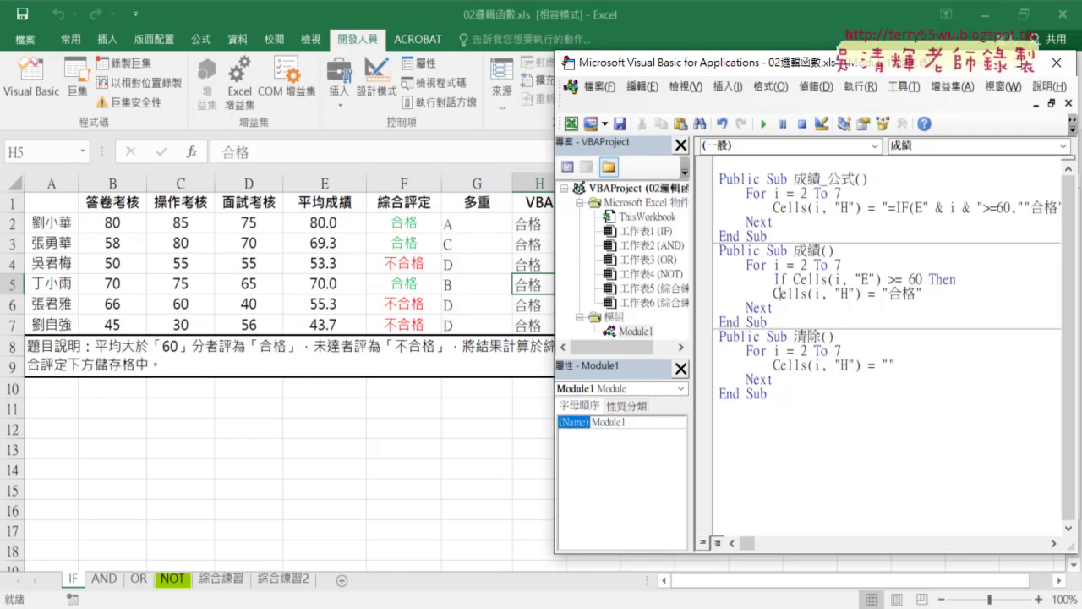
{"action": "key", "text": "Tab"}
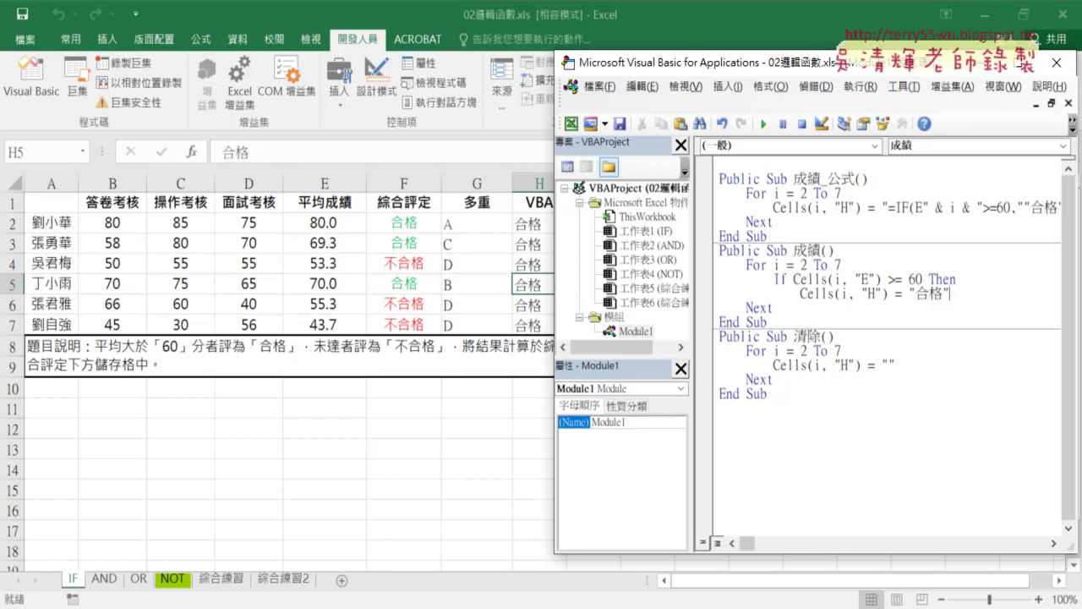
- Add Else and End If lines below the 合格 assignment
{"action": "key", "text": "Return"}
{"action": "type", "text": "el"}
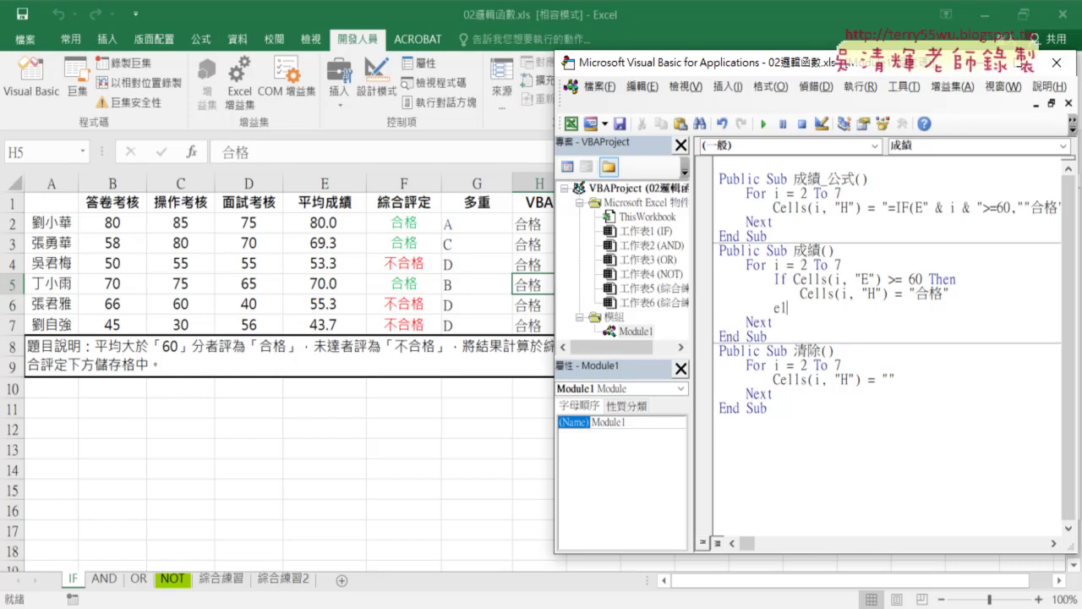
{"action": "type", "text": "se"}
{"action": "key", "text": "Return"}
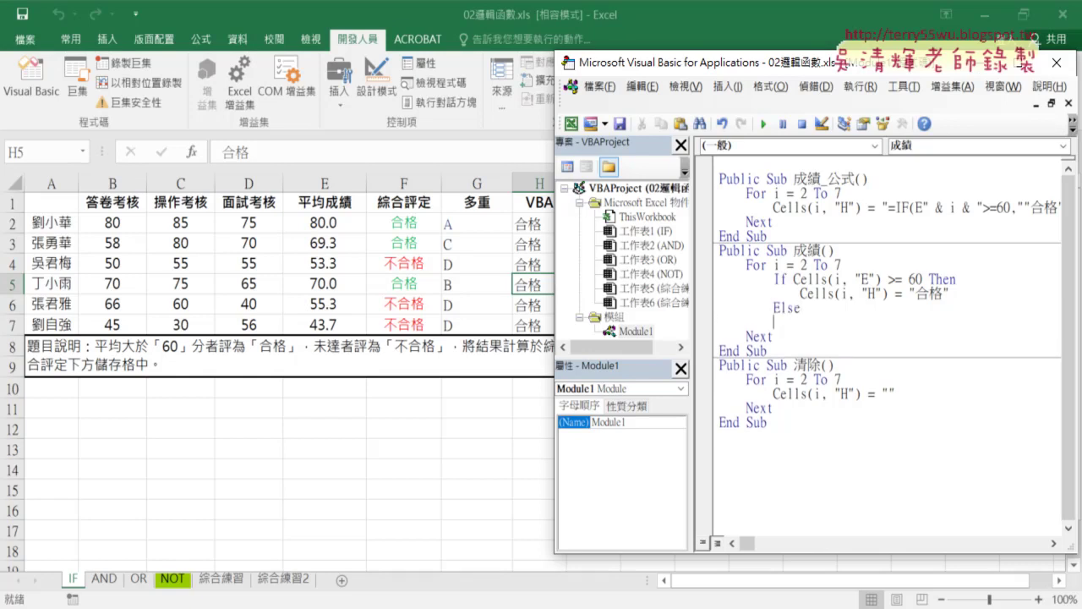
{"action": "key", "text": "Return"}
{"action": "type", "text": "e"}
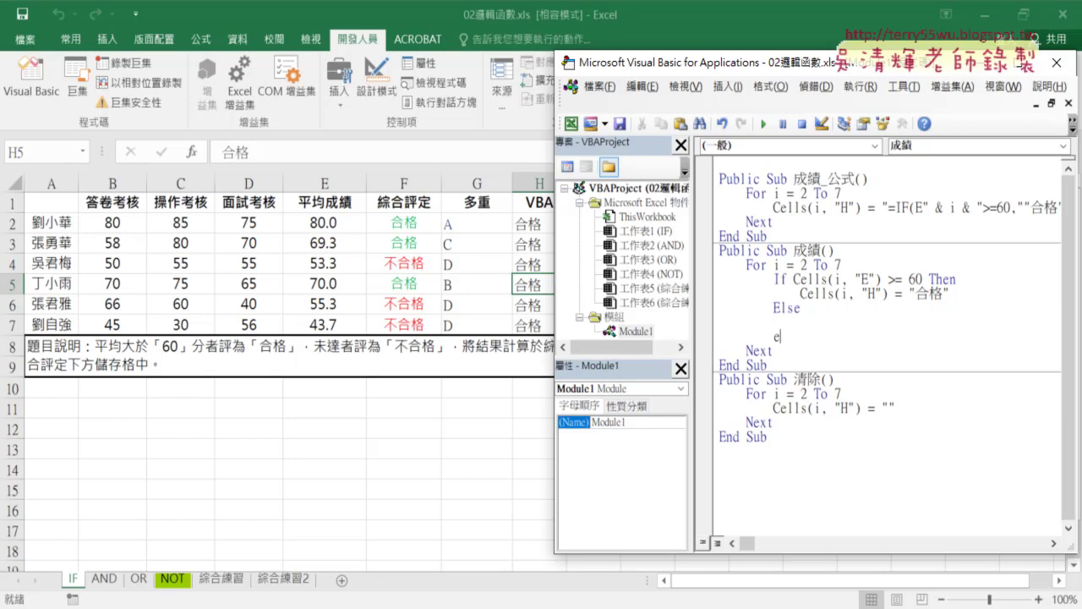
{"action": "type", "text": "nd If"}
- Make the Else branch assign Cells(i, "H") = "不合格"
{"action": "mouse_move", "coordinate": [800, 293]}
{"action": "left_mouse_down"}
{"action": "mouse_move", "coordinate": [951, 293]}
{"action": "mouse_move", "coordinate": [887, 328]}
{"action": "left_mouse_up"}
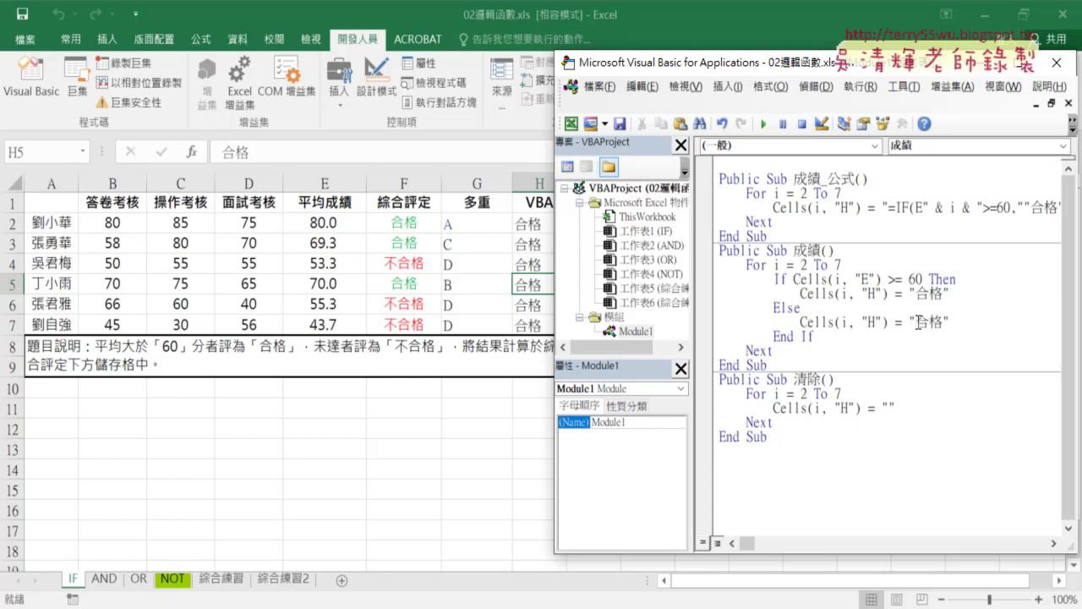
{"action": "left_click", "coordinate": [919, 322]}
{"action": "type", "text": "bx"}
{"action": "key", "text": "BackSpace"}
{"action": "key", "text": "BackSpace"}
{"action": "type", "text": "不合"}
{"action": "left_click", "coordinate": [929, 420]}
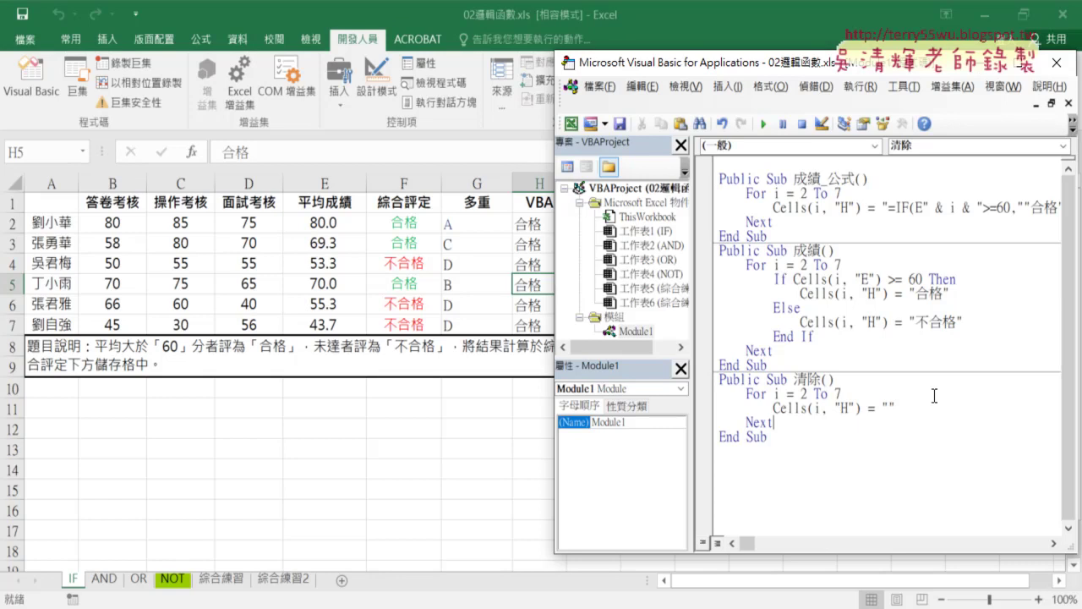
- Run 成績 so H4, H6 and H7 read 不合格 and the rest 合格, then resize the editor window
{"action": "left_click", "coordinate": [825, 293]}
{"action": "left_click", "coordinate": [763, 125]}
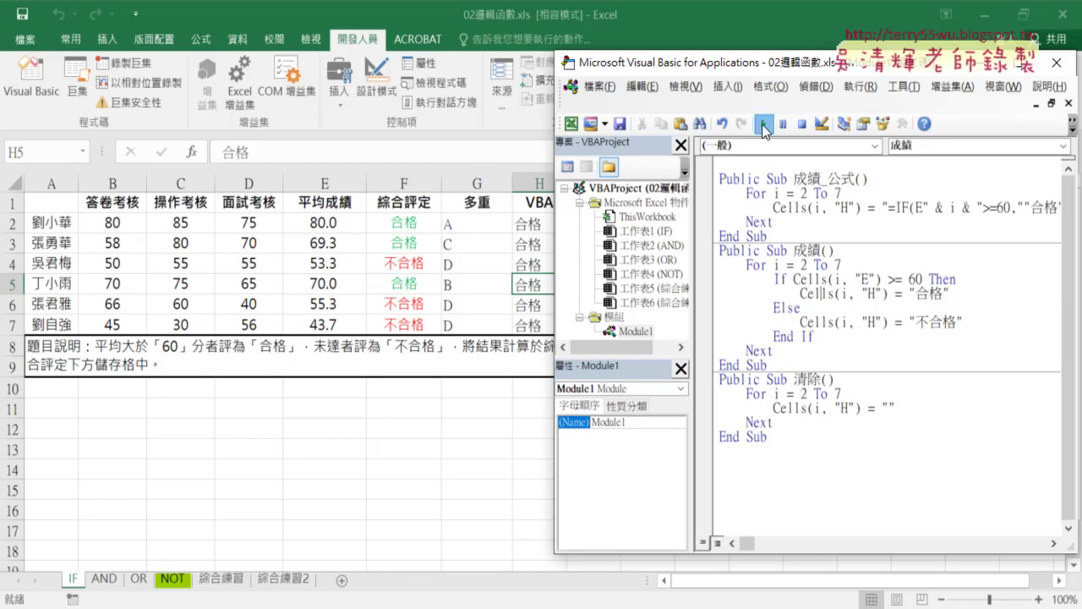
{"action": "left_click", "coordinate": [556, 237]}
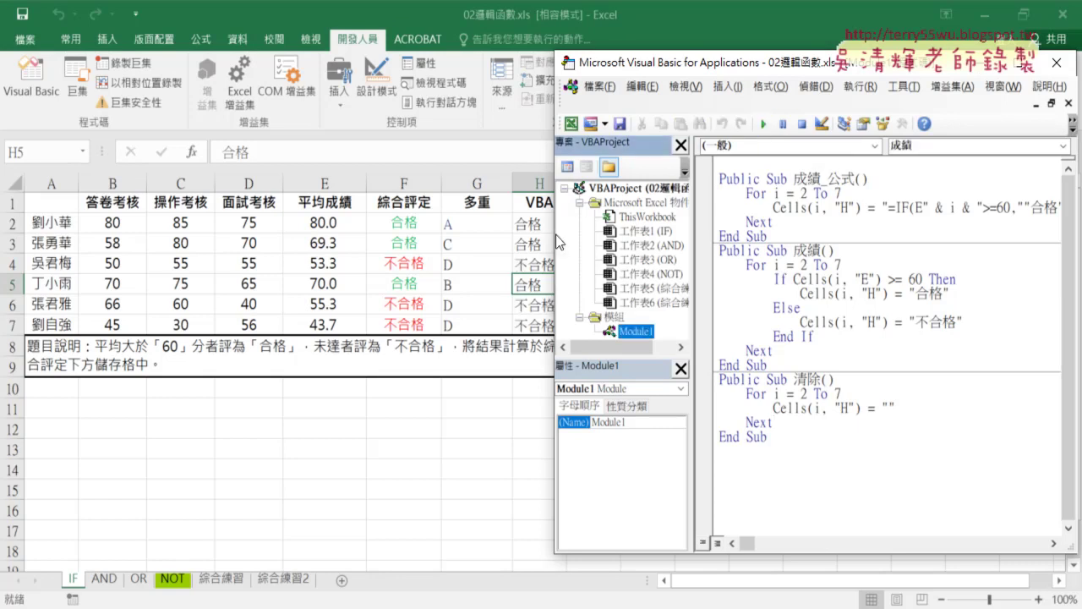
{"action": "left_click_drag", "start_coordinate": [556, 233], "coordinate": [572, 233]}
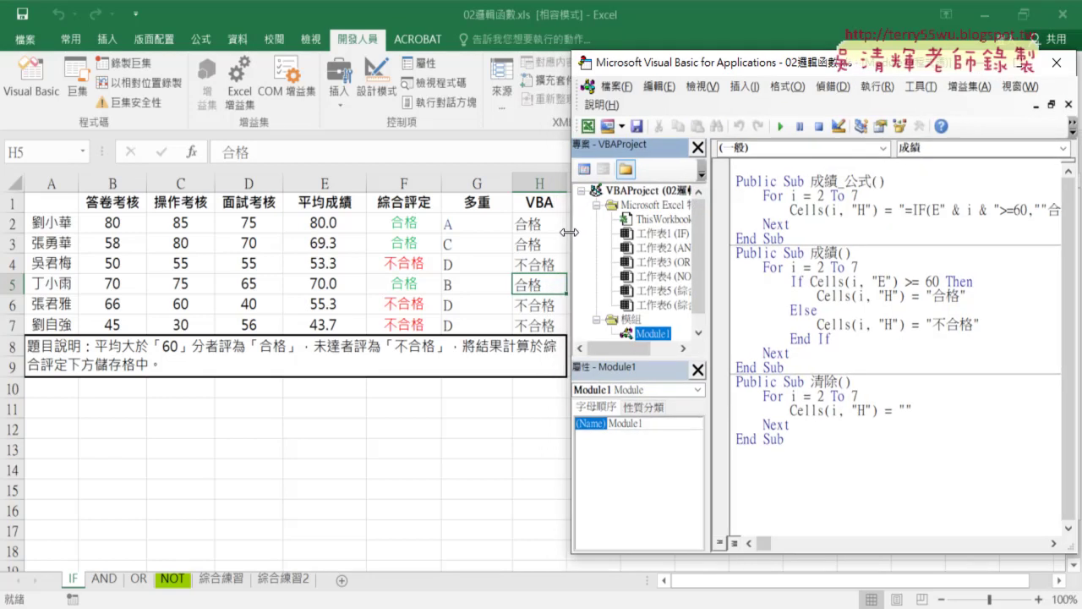
{"action": "left_click_drag", "start_coordinate": [744, 70], "coordinate": [734, 52]}
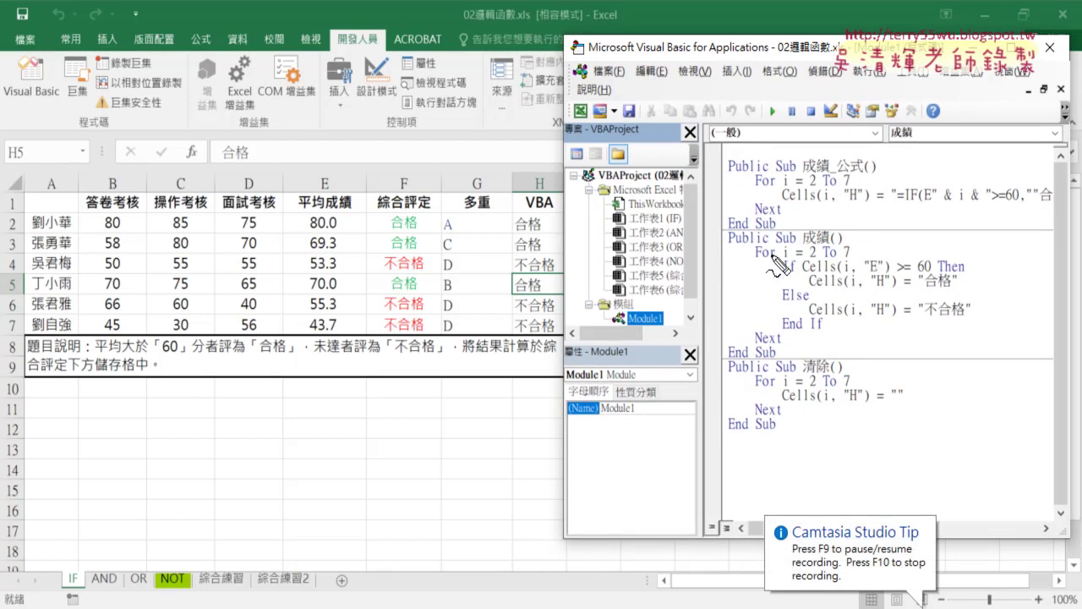
{"action": "left_click_drag", "start_coordinate": [773, 254], "coordinate": [778, 330]}
{"action": "left_click_drag", "start_coordinate": [775, 255], "coordinate": [983, 330]}
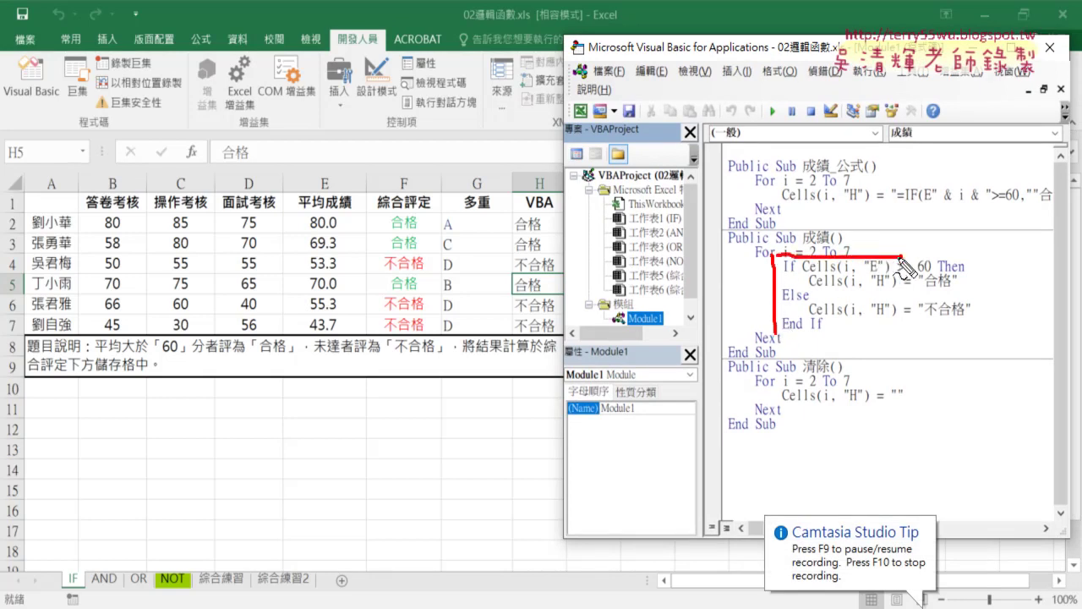
{"action": "left_click_drag", "start_coordinate": [776, 336], "coordinate": [983, 332]}
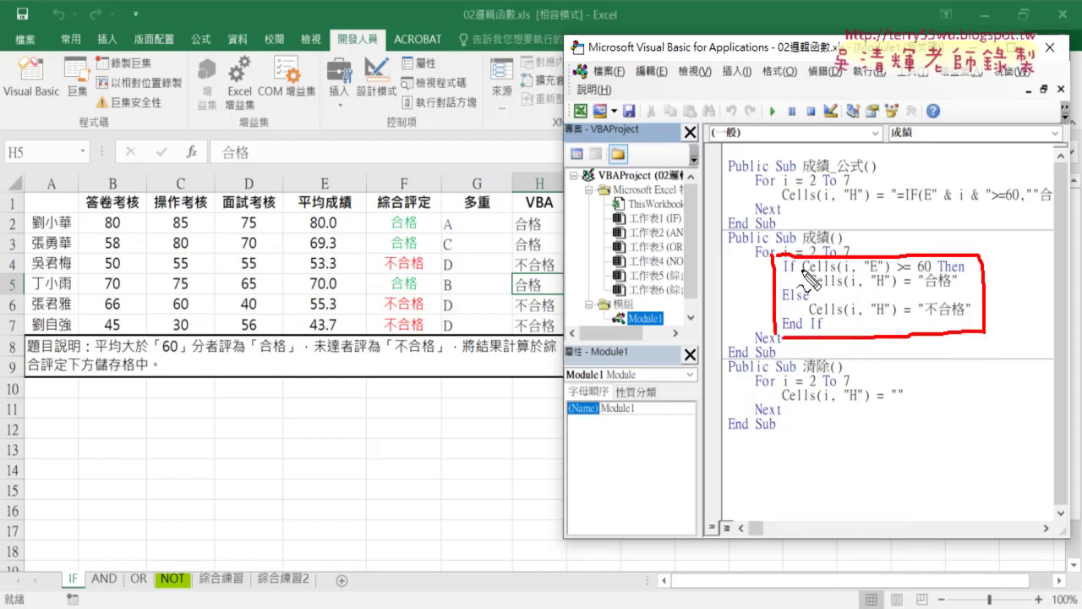
{"action": "mouse_move", "coordinate": [339, 229]}
{"action": "left_mouse_down"}
{"action": "mouse_move", "coordinate": [595, 163]}
{"action": "mouse_move", "coordinate": [880, 271]}
{"action": "left_mouse_up"}
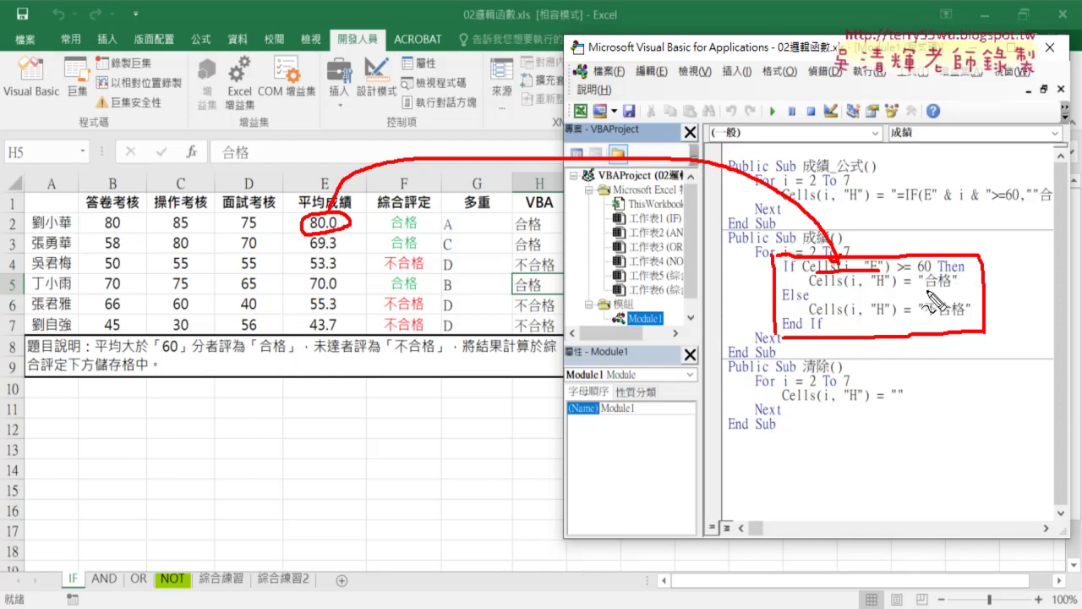
{"action": "mouse_move", "coordinate": [926, 288]}
{"action": "left_mouse_down"}
{"action": "mouse_move", "coordinate": [948, 287]}
{"action": "mouse_move", "coordinate": [880, 291]}
{"action": "mouse_move", "coordinate": [577, 239]}
{"action": "left_mouse_up"}
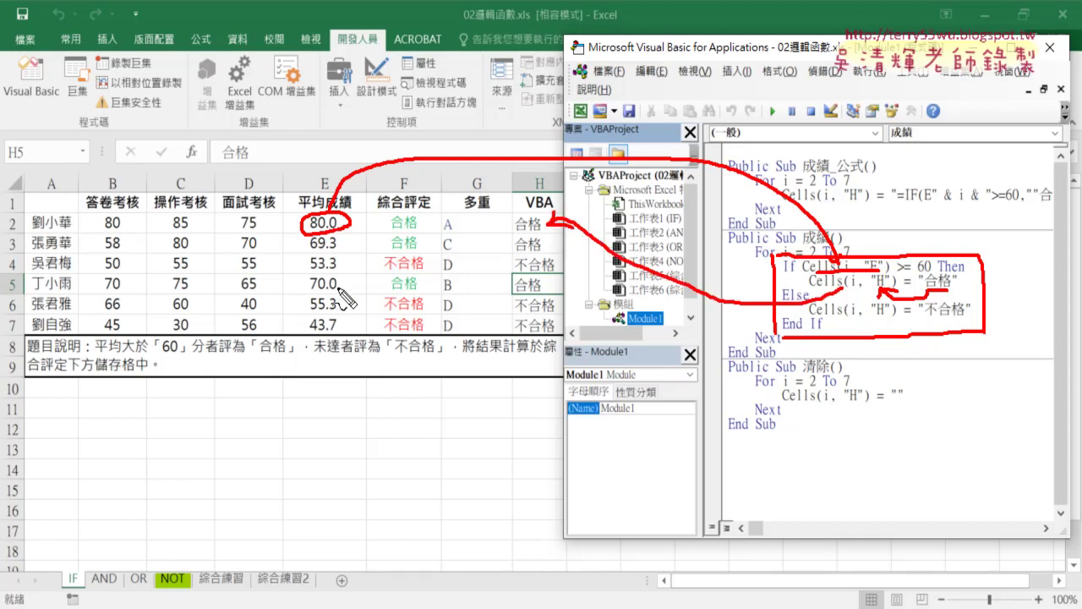
{"action": "left_click_drag", "start_coordinate": [295, 266], "coordinate": [816, 257]}
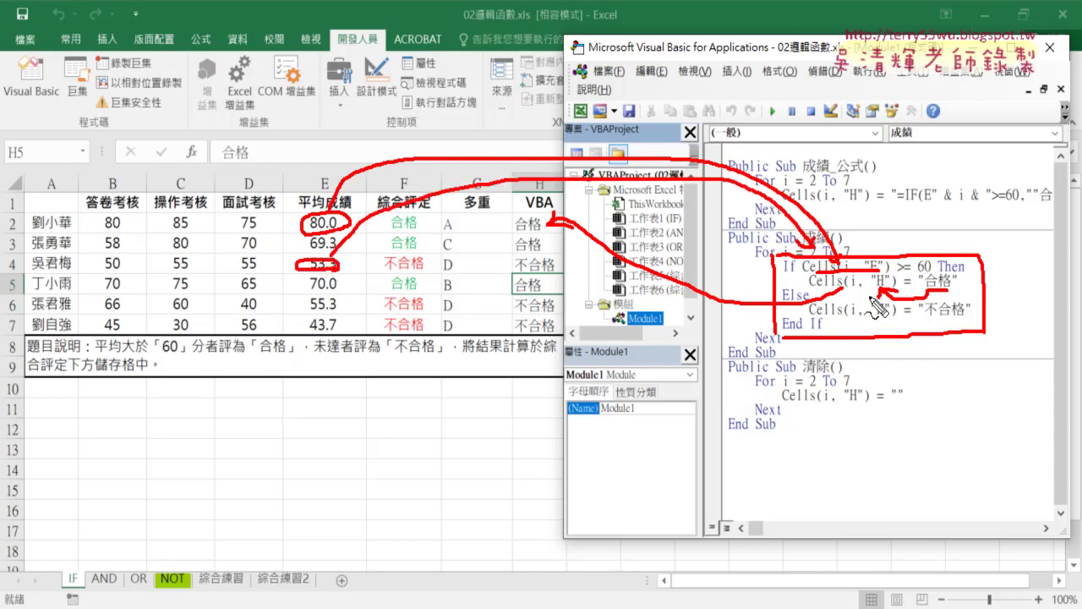
{"action": "mouse_move", "coordinate": [970, 319]}
{"action": "left_mouse_down"}
{"action": "mouse_move", "coordinate": [554, 272]}
{"action": "mouse_move", "coordinate": [565, 276]}
{"action": "left_mouse_up"}
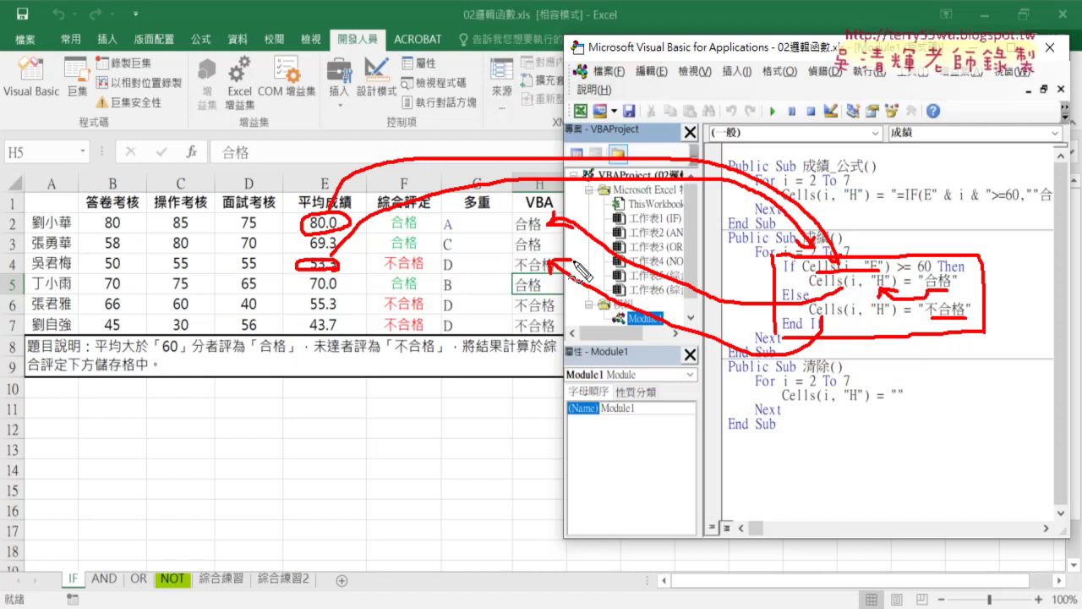
{"action": "key", "text": "Escape"}
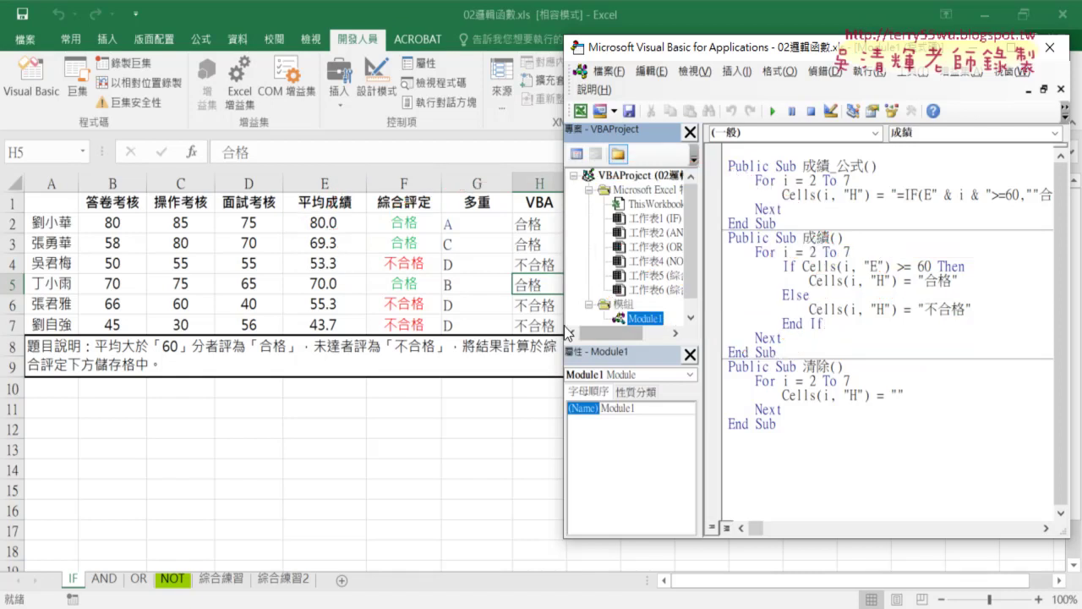
{"action": "mouse_move", "coordinate": [565, 325]}
{"action": "left_mouse_down"}
{"action": "mouse_move", "coordinate": [647, 323]}
{"action": "mouse_move", "coordinate": [356, 313]}
{"action": "left_mouse_up"}
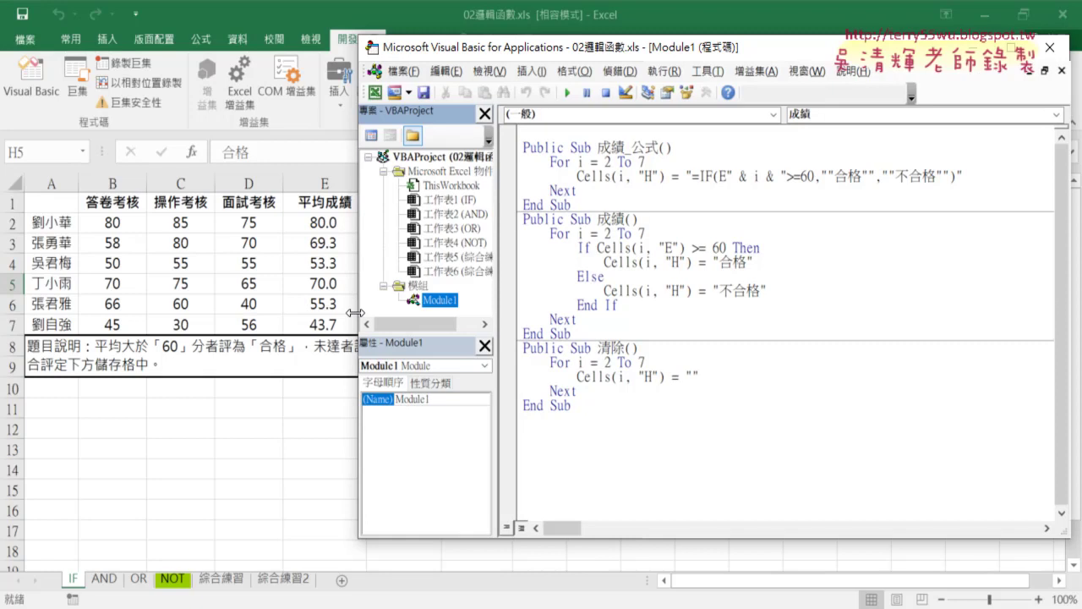
{"action": "left_click_drag", "start_coordinate": [496, 54], "coordinate": [490, 63]}
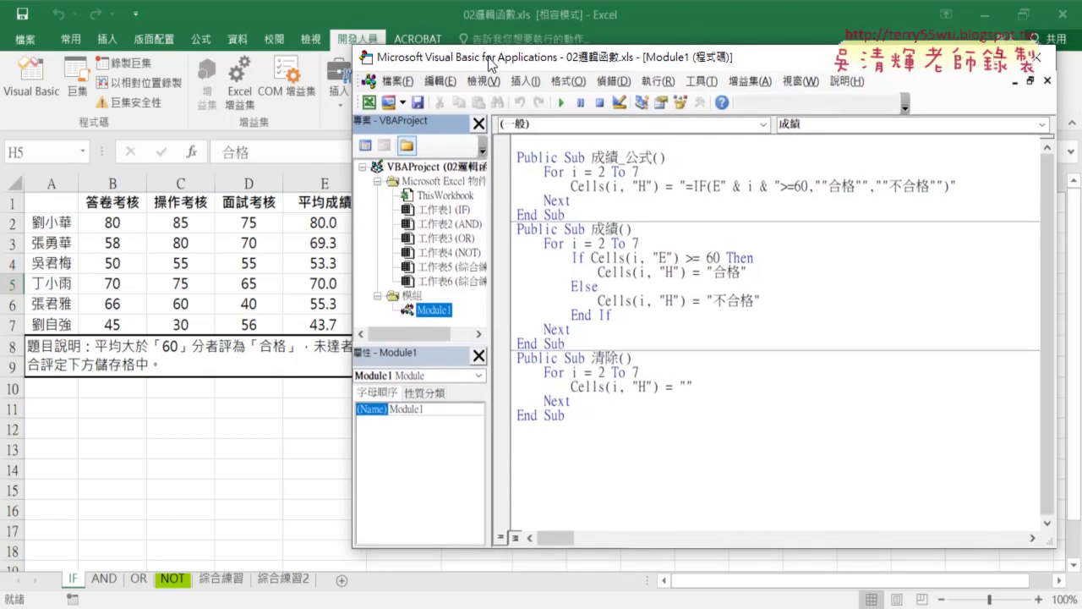
{"action": "left_click", "coordinate": [640, 270]}
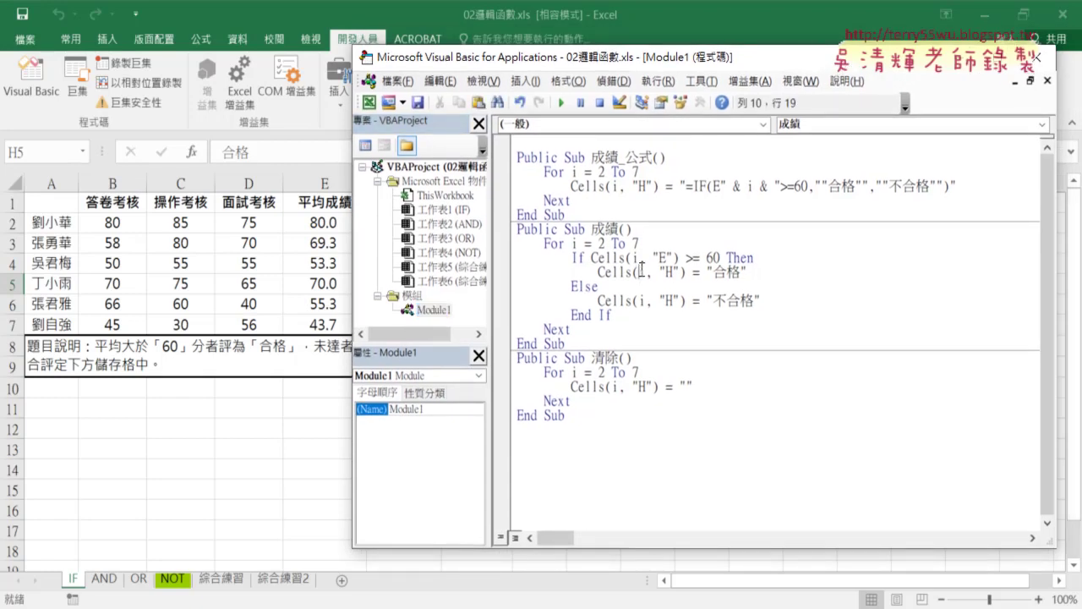